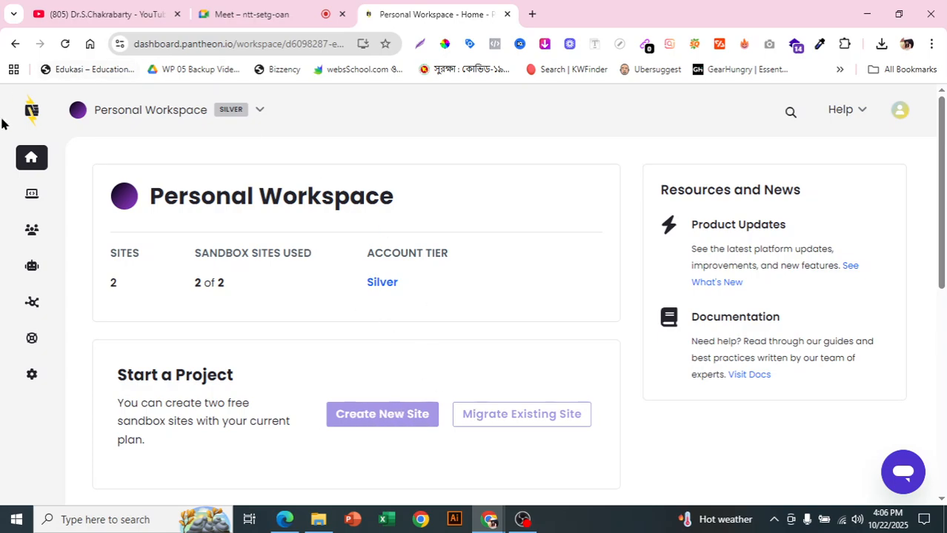
- Go to the workspace's sites list, dismiss the beta dashboard welcome message and open the marketingpro600 site
mouse_move(29, 201)
click(30, 199)
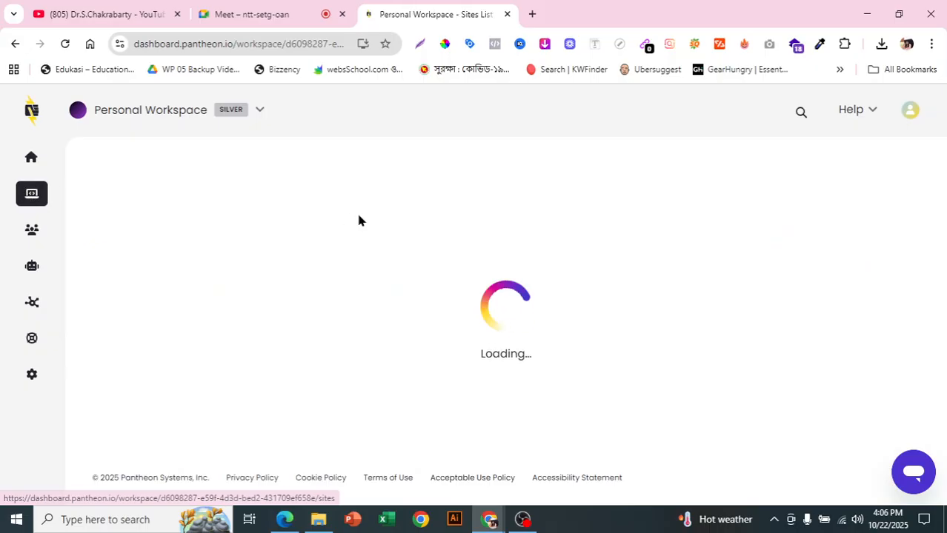
scroll(363, 215, down, 2)
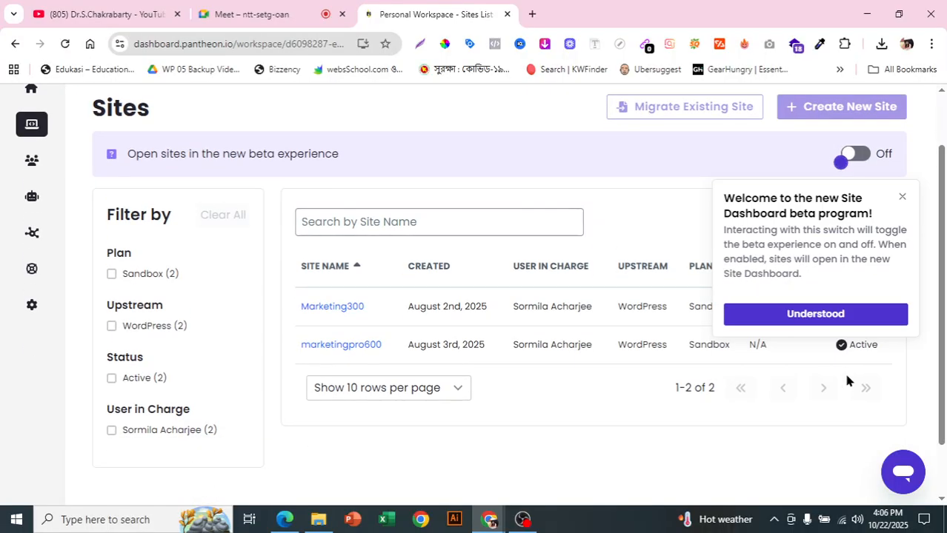
click(900, 197)
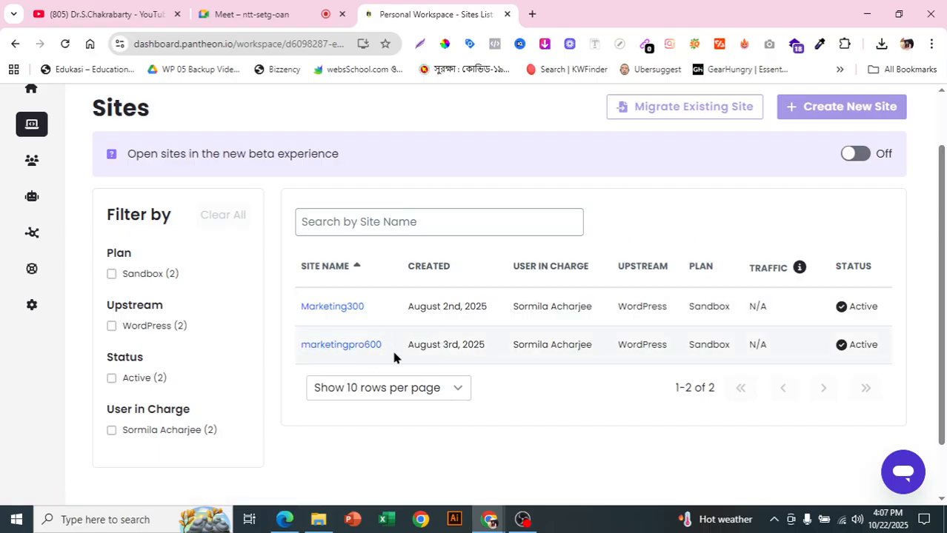
click(354, 352)
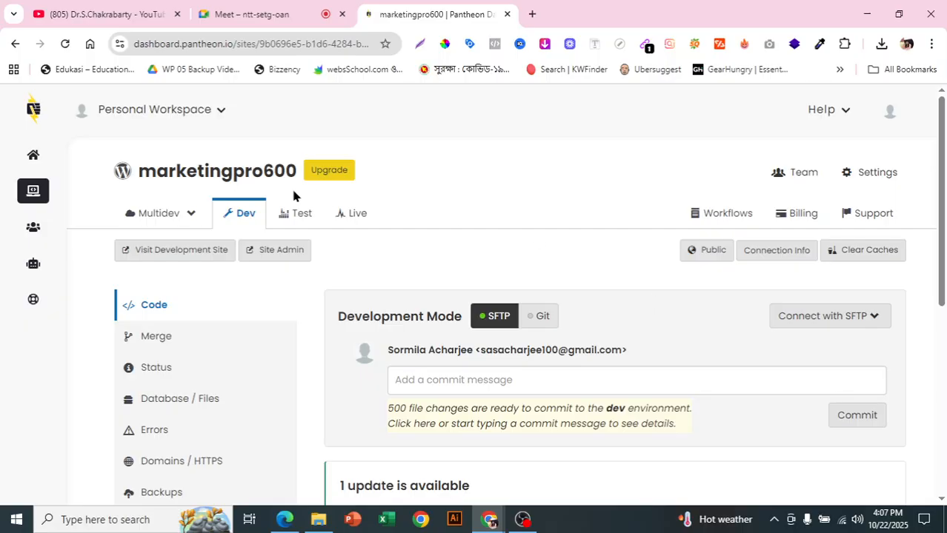
- Examine the marketingpro600 site's Dev environment overview, including its development mode and upstream updates
scroll(399, 269, down, 3)
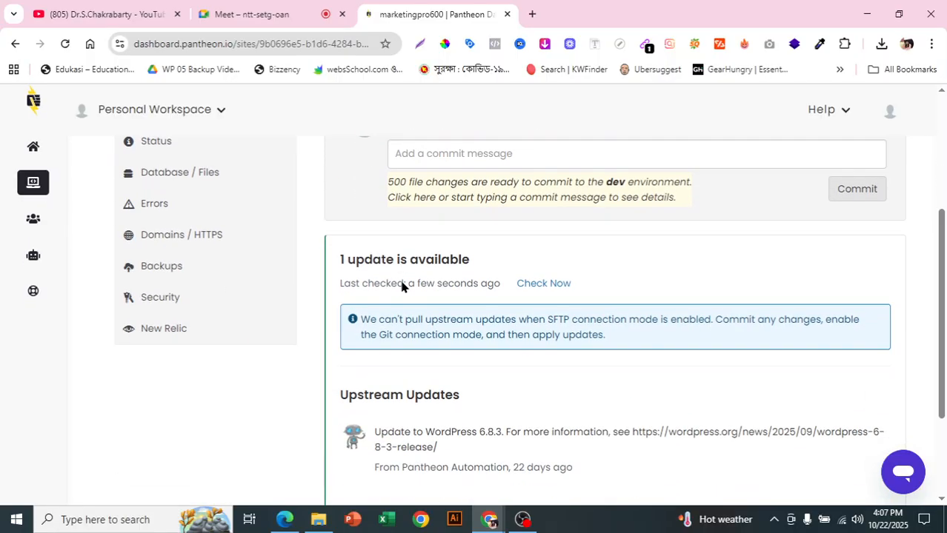
scroll(401, 278, down, 2)
scroll(511, 415, up, 1)
scroll(529, 426, up, 3)
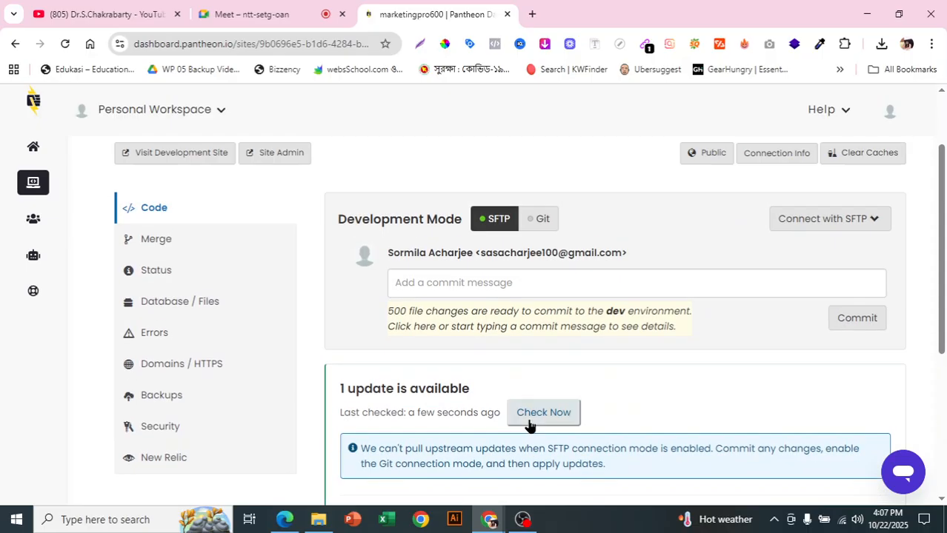
scroll(529, 426, up, 1)
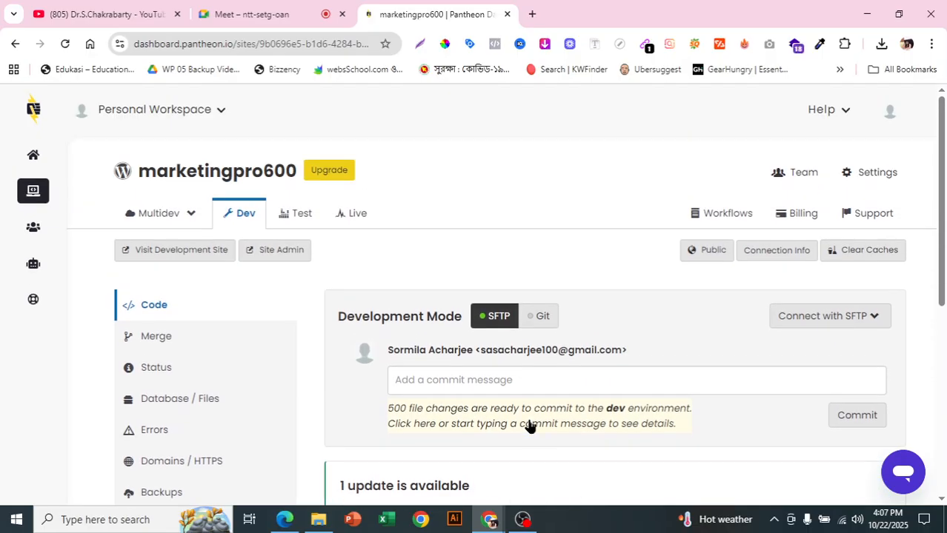
scroll(528, 426, down, 1)
scroll(366, 230, up, 1)
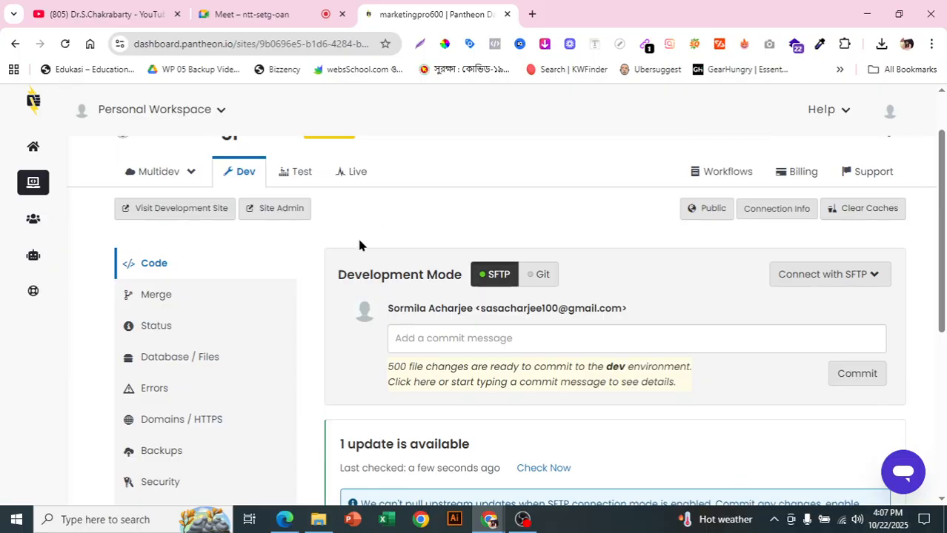
scroll(281, 304, down, 3)
scroll(273, 326, up, 2)
scroll(268, 337, up, 2)
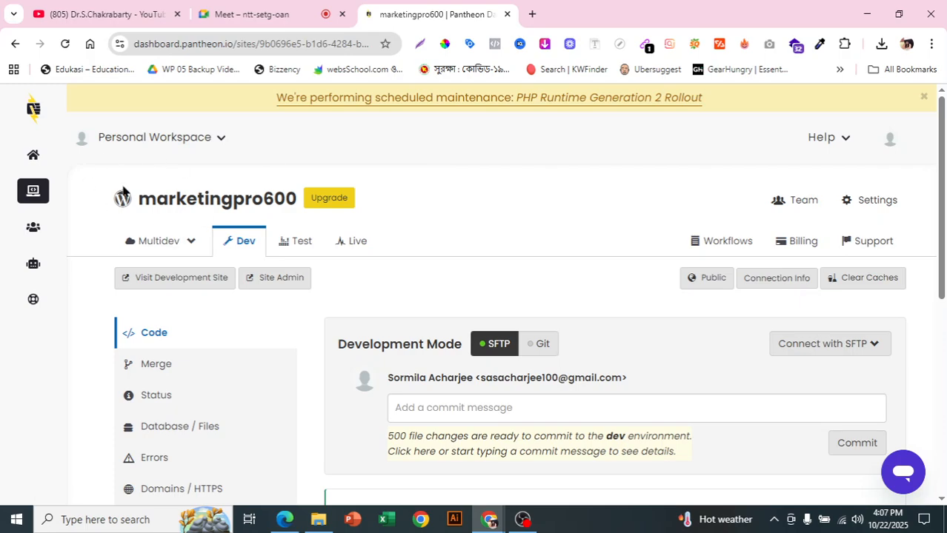
- Request deletion of the marketingpro600 site from its site settings
click(871, 201)
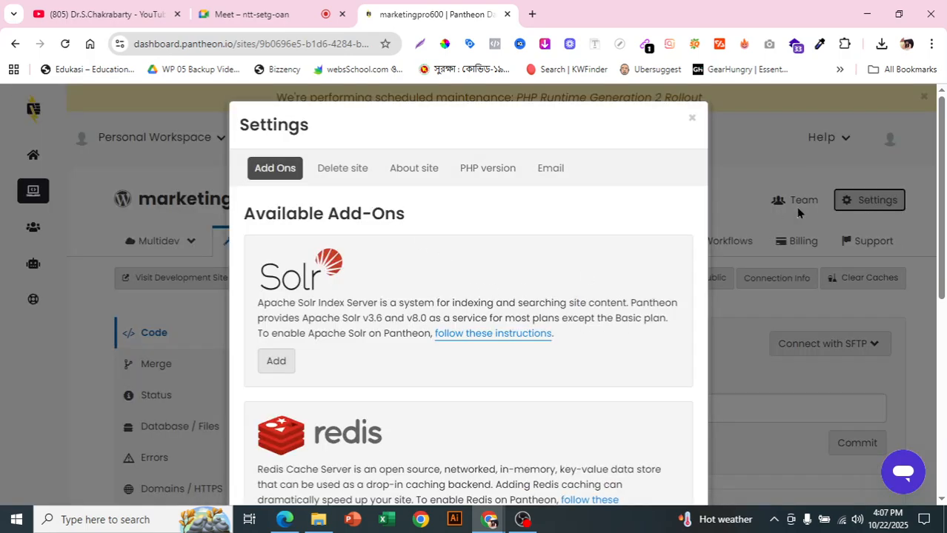
click(339, 170)
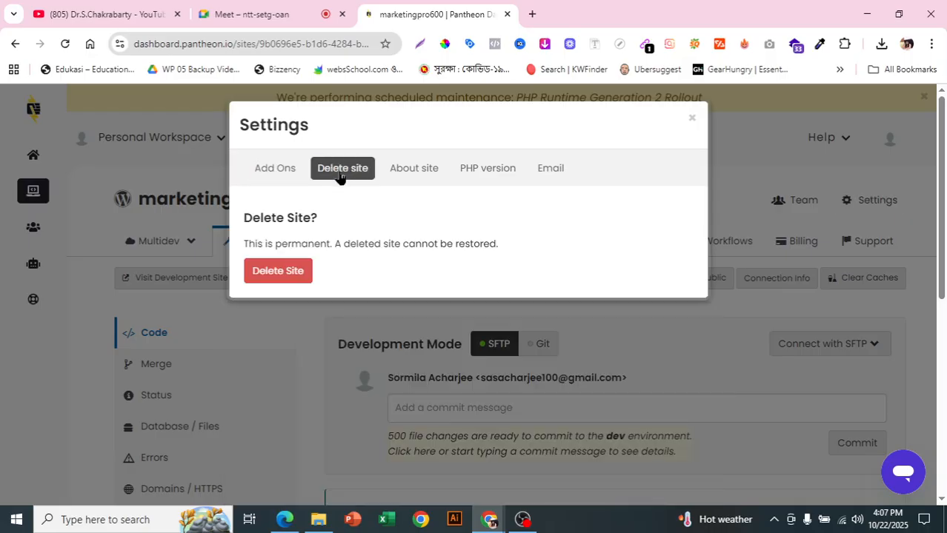
click(271, 279)
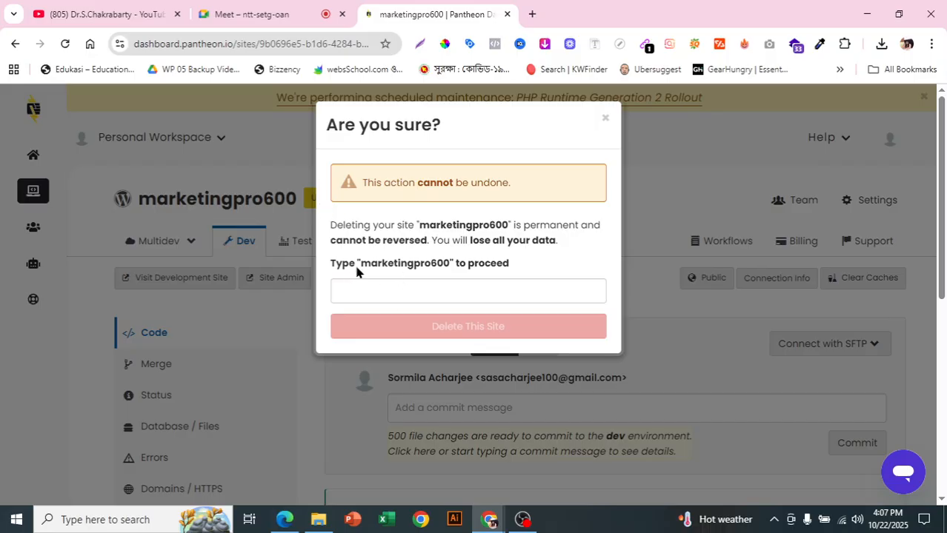
- Enter the site name marketingpro600 as confirmation and permanently delete the site
click(422, 296)
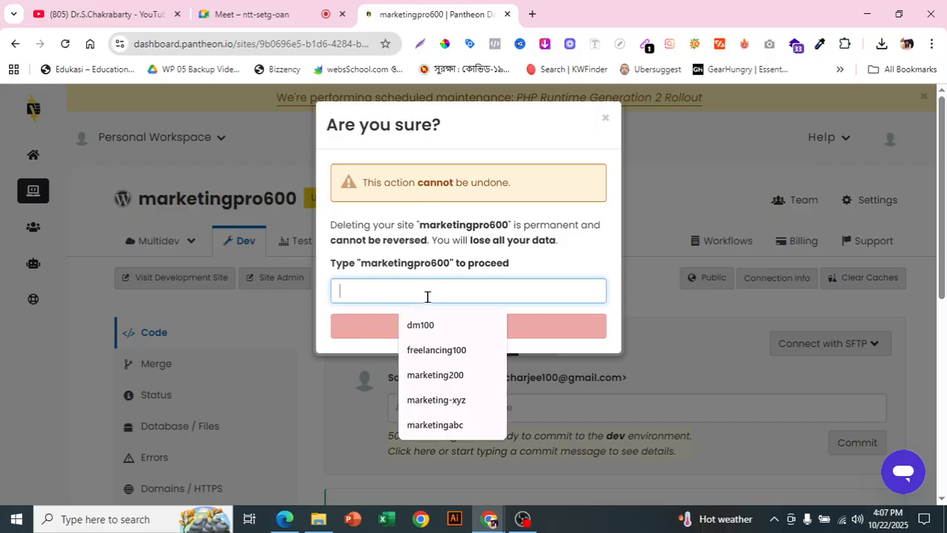
click(360, 271)
click(369, 291)
text(mar)
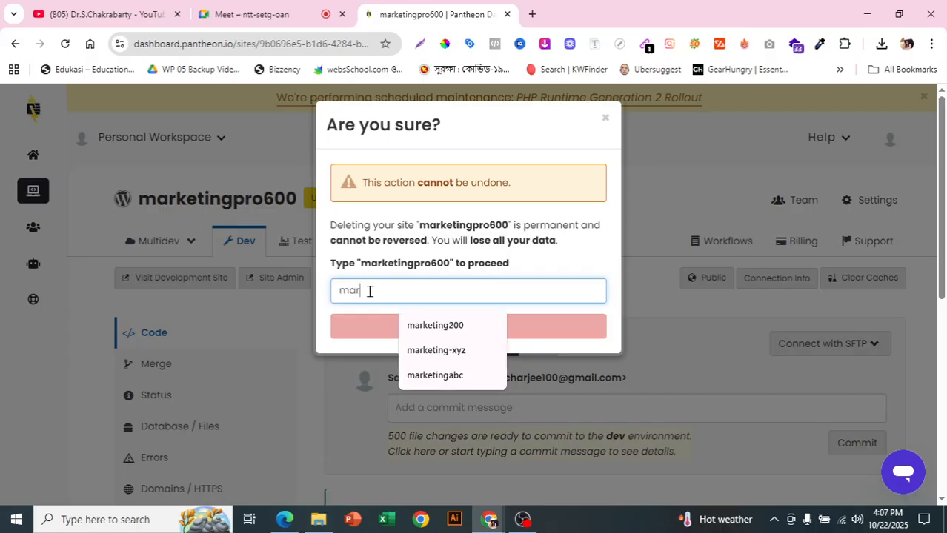
text(ketingpro600)
click(433, 329)
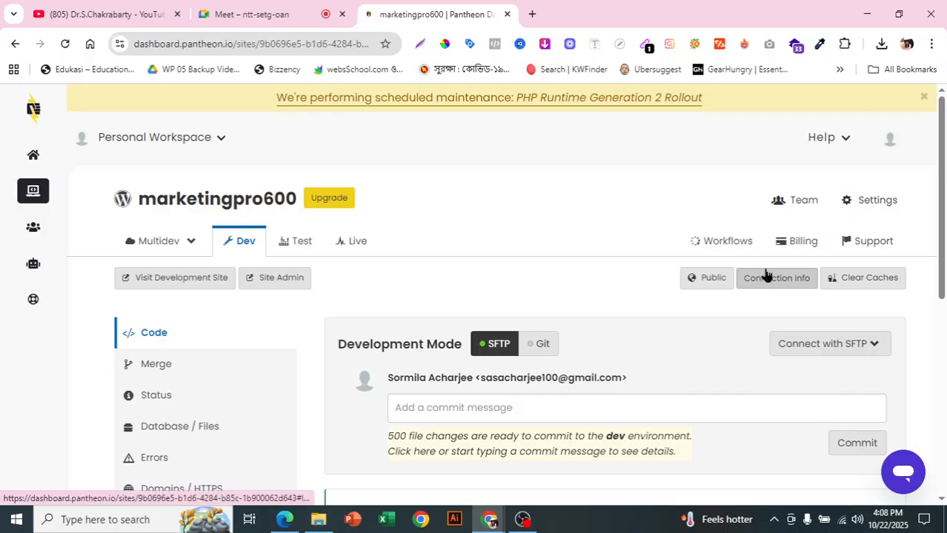
scroll(368, 253, down, 1)
scroll(368, 253, up, 1)
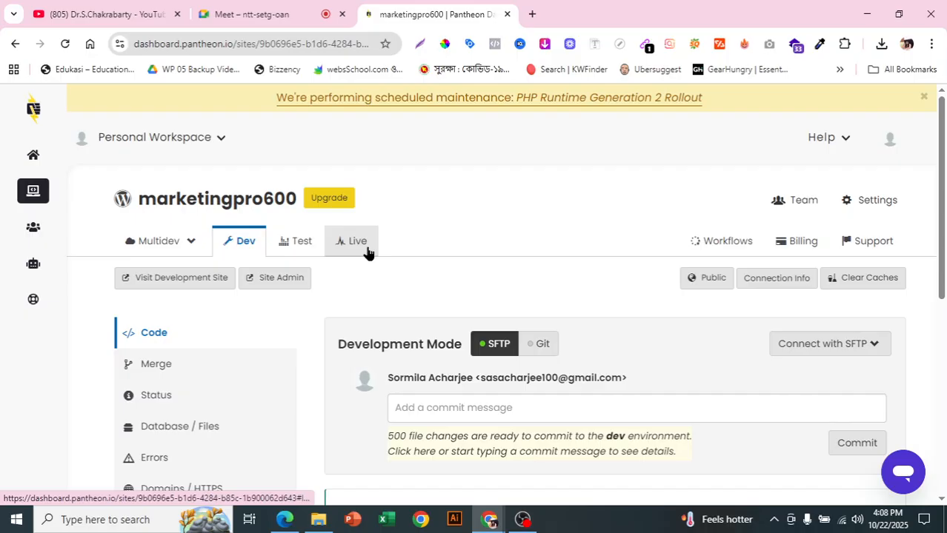
click(368, 253)
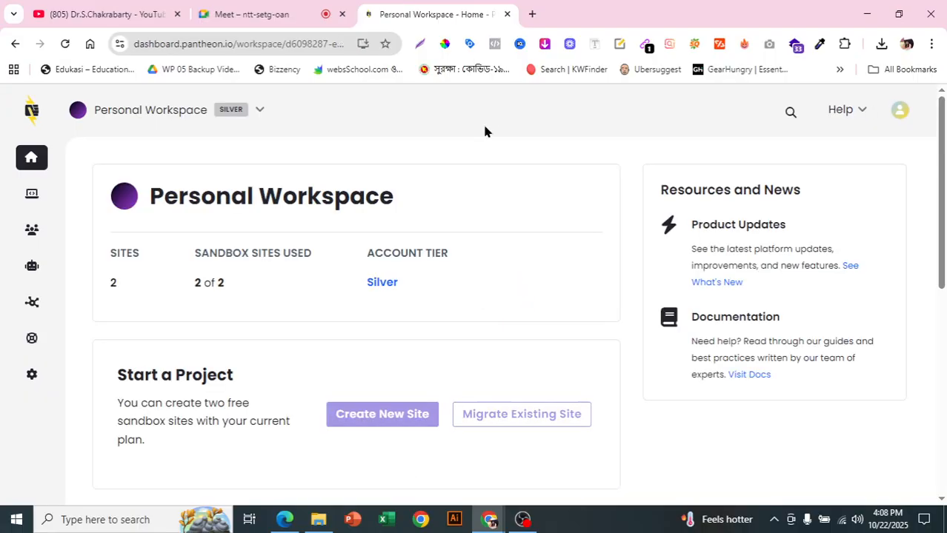
- Start creating a new site in the Personal Workspace with WordPress as the site type
scroll(422, 259, down, 5)
scroll(425, 264, up, 4)
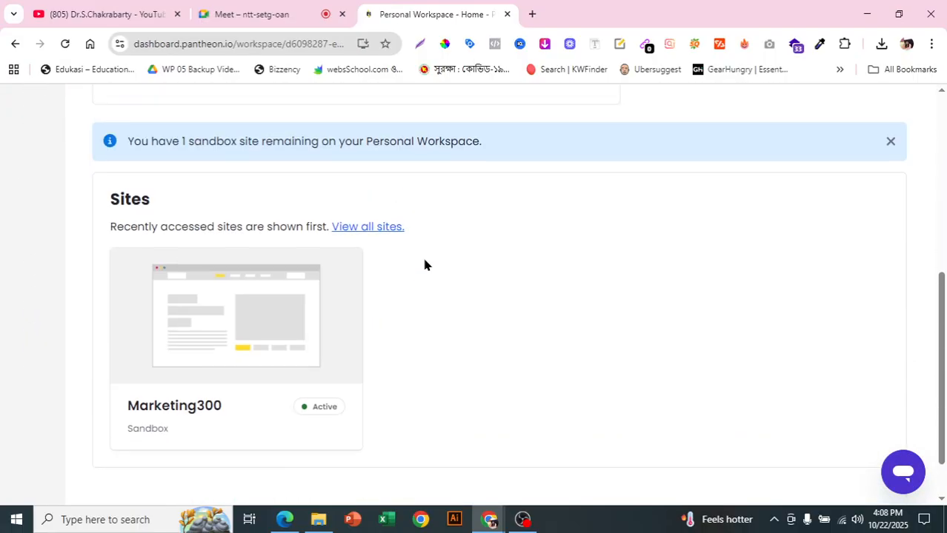
scroll(189, 194, up, 2)
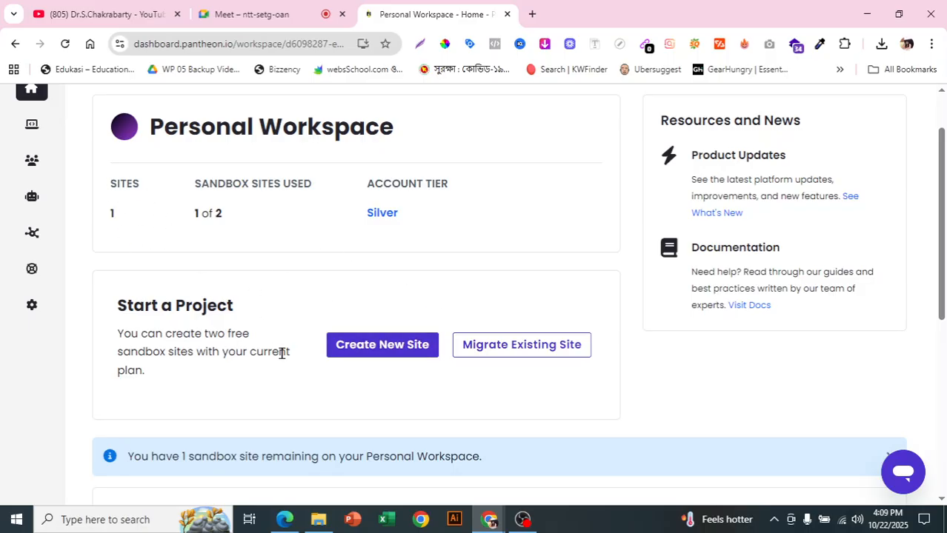
click(391, 348)
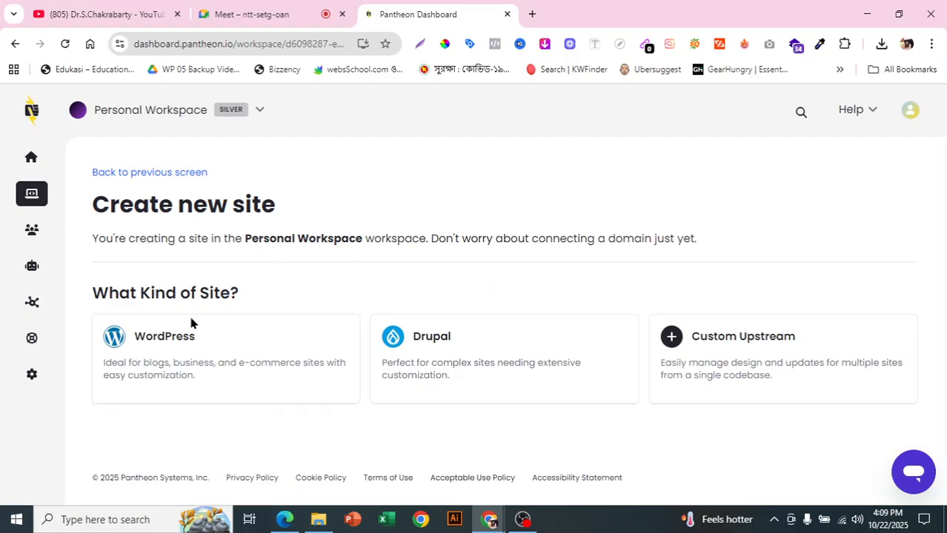
click(178, 342)
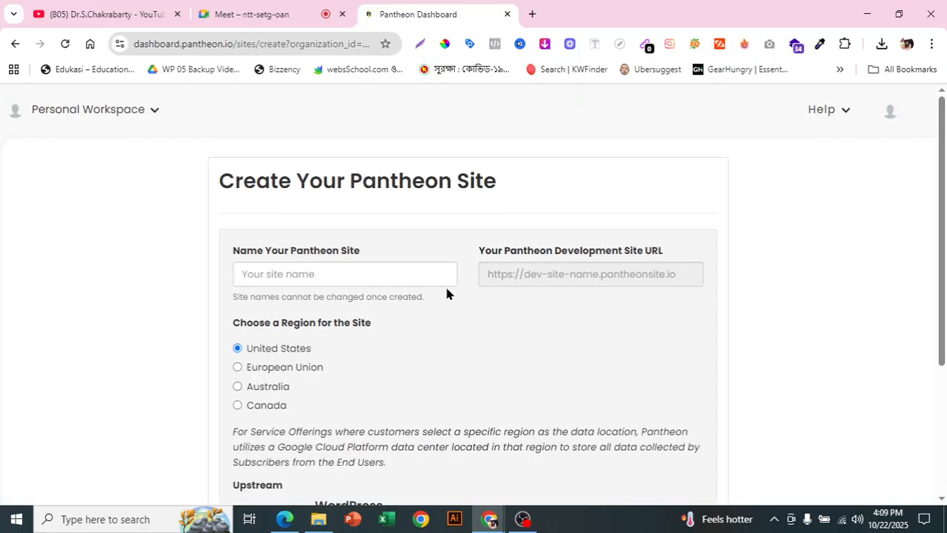
- Name the new Pantheon site markrting700
scroll(426, 211, down, 1)
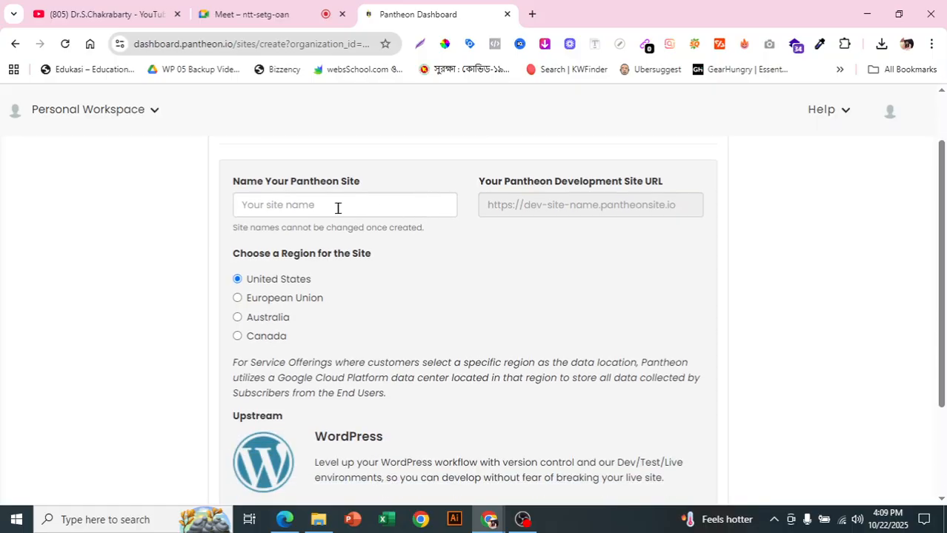
click(306, 212)
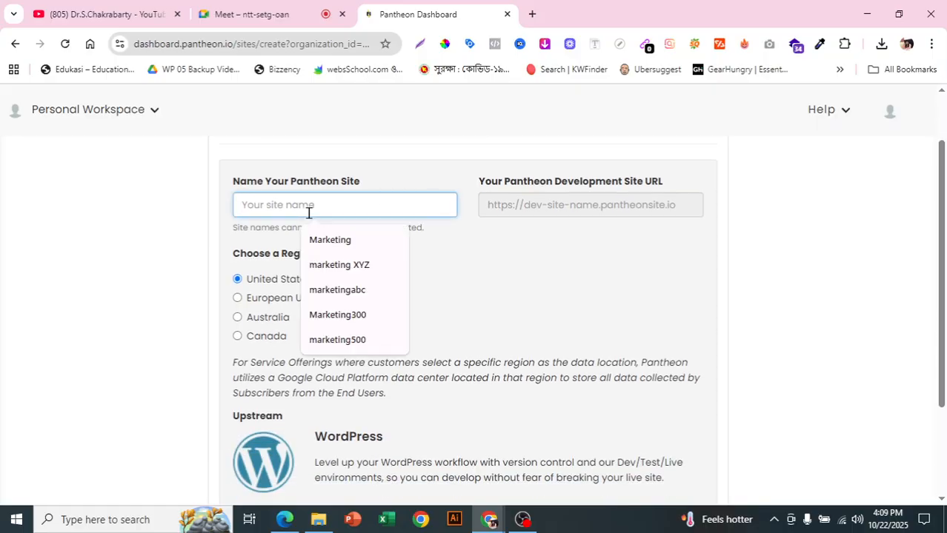
scroll(309, 213, down, 1)
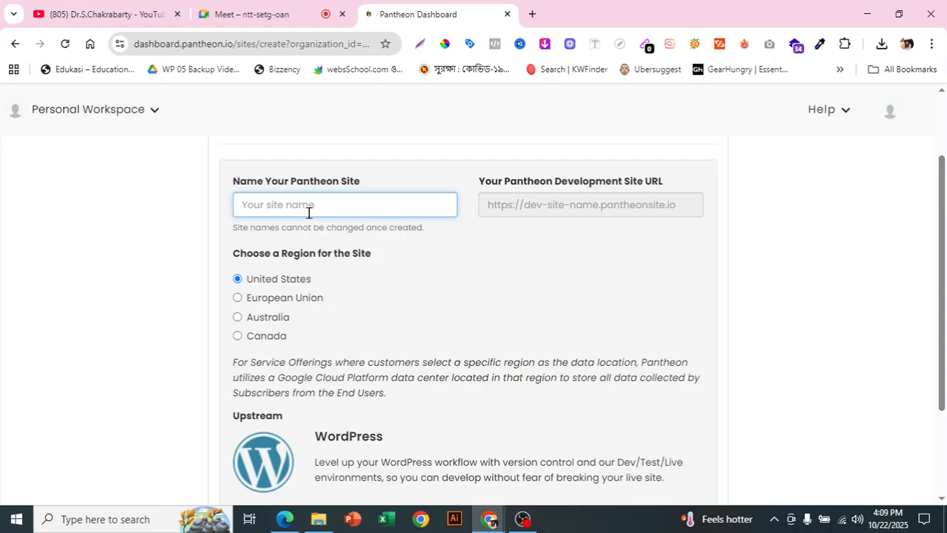
text(mar)
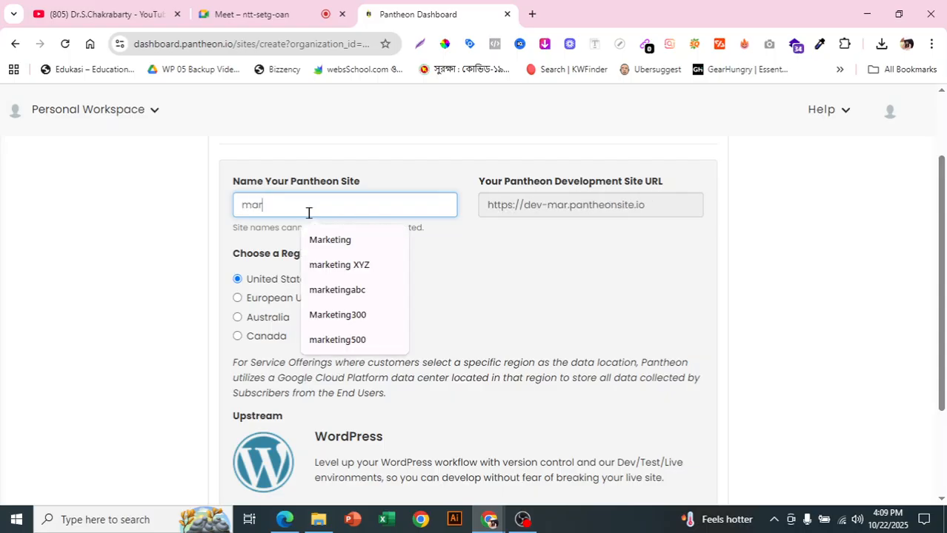
text(krti)
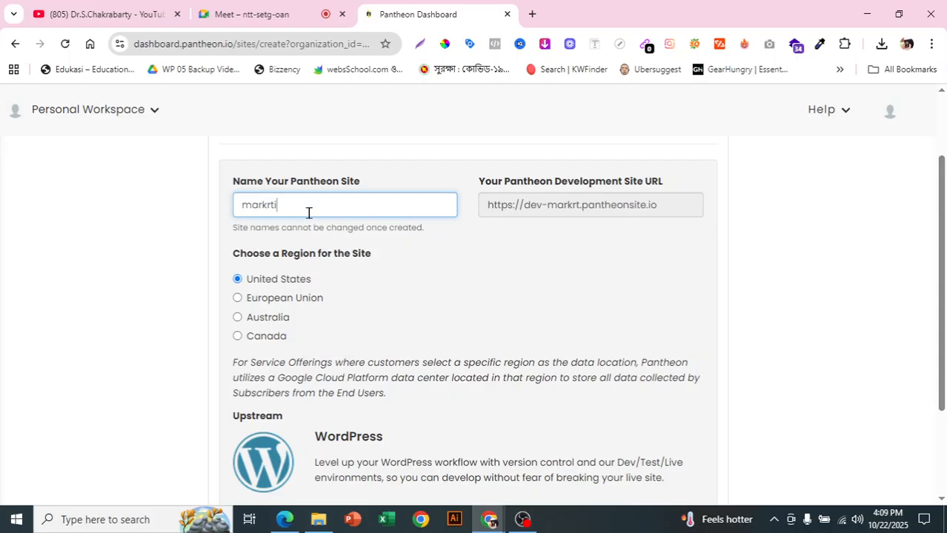
text(ng700)
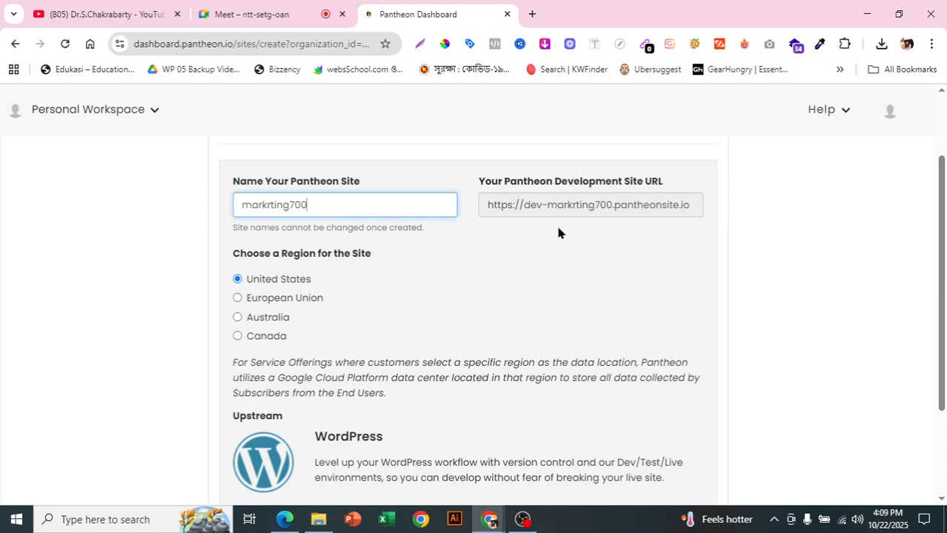
- Submit the site creation form with the United States region kept, and dismiss the scheduled maintenance notice
scroll(429, 259, down, 1)
scroll(429, 258, down, 3)
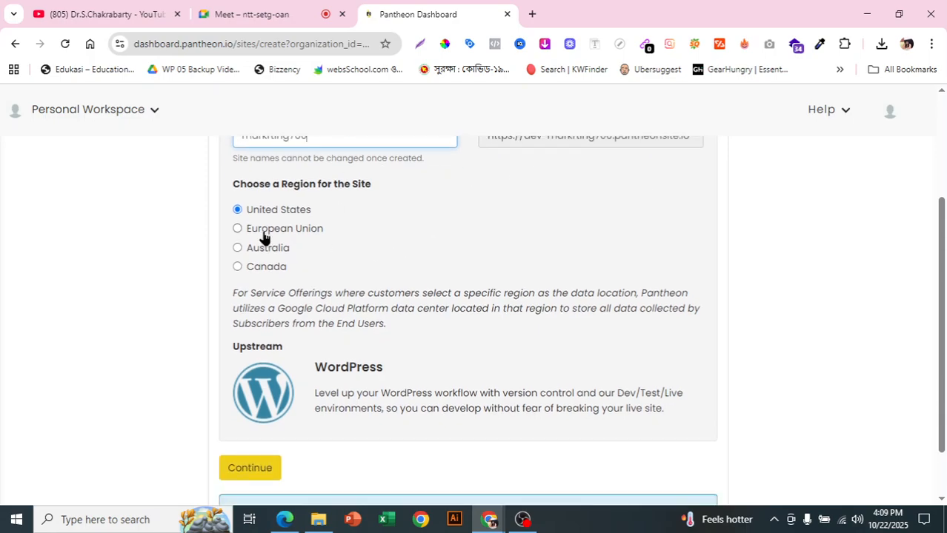
click(256, 410)
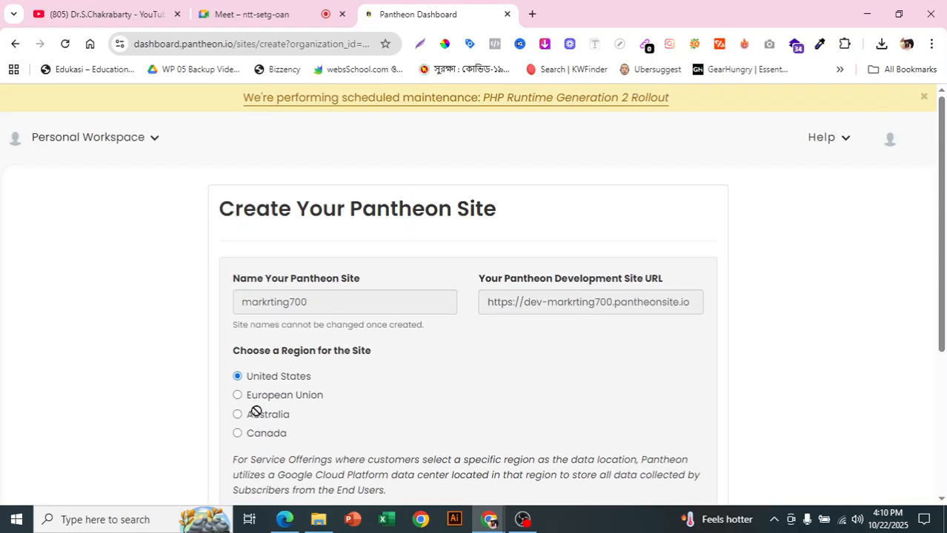
scroll(259, 414, down, 3)
click(923, 96)
scroll(715, 295, down, 3)
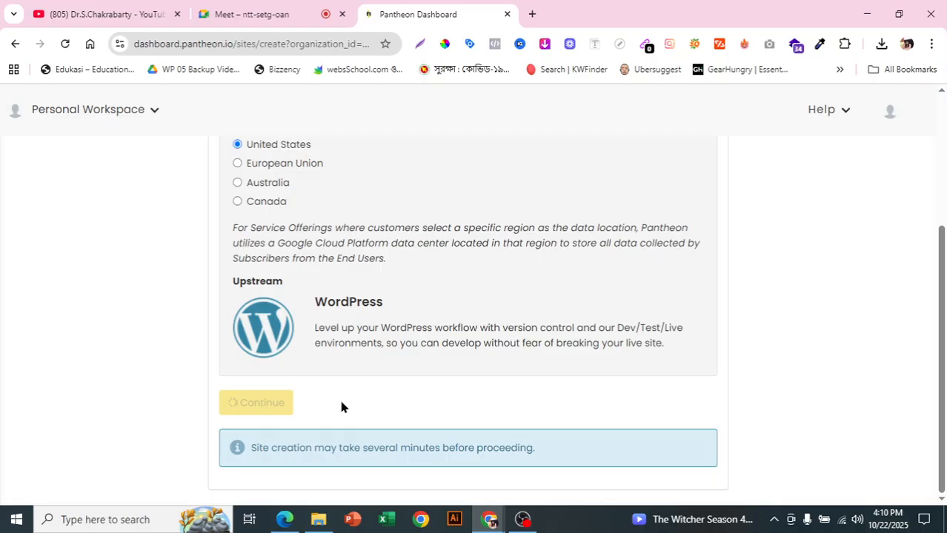
click(522, 520)
click(930, 371)
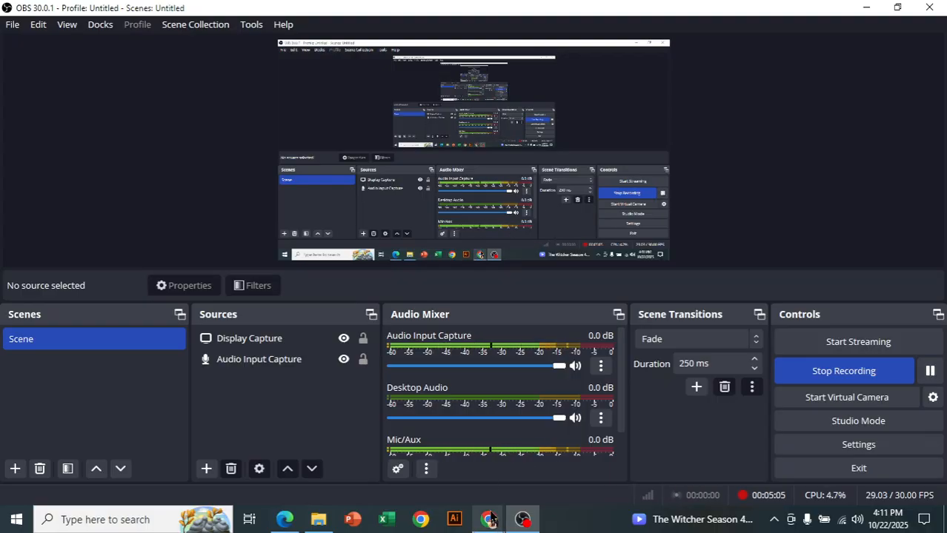
mouse_move(485, 506)
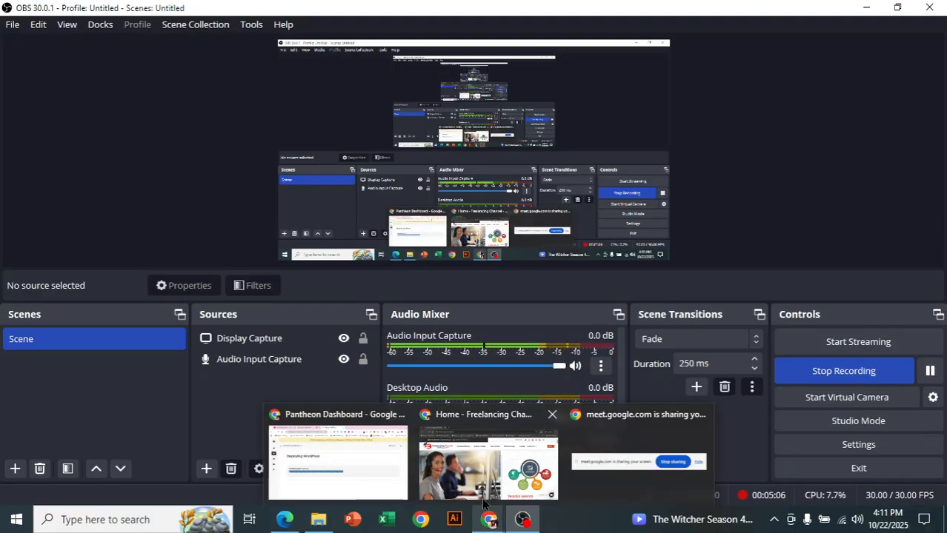
click(353, 463)
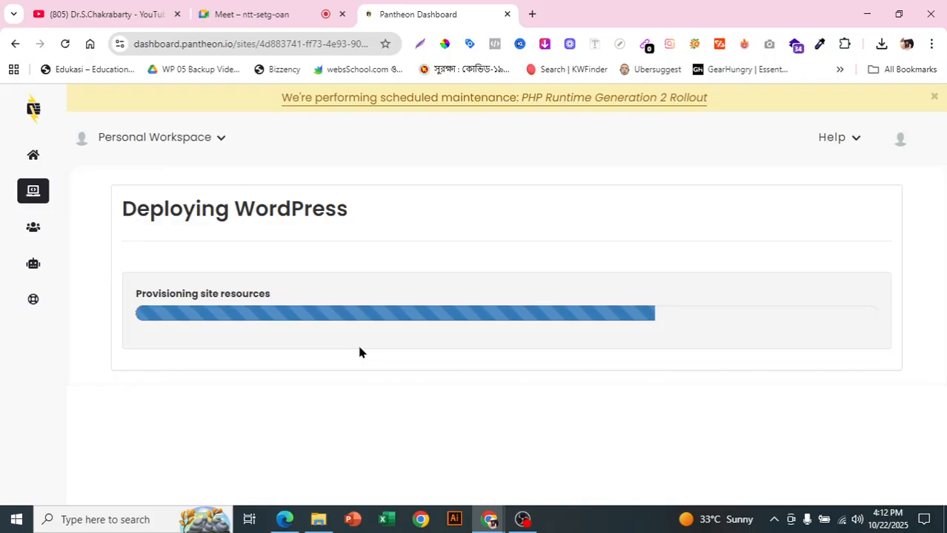
click(522, 519)
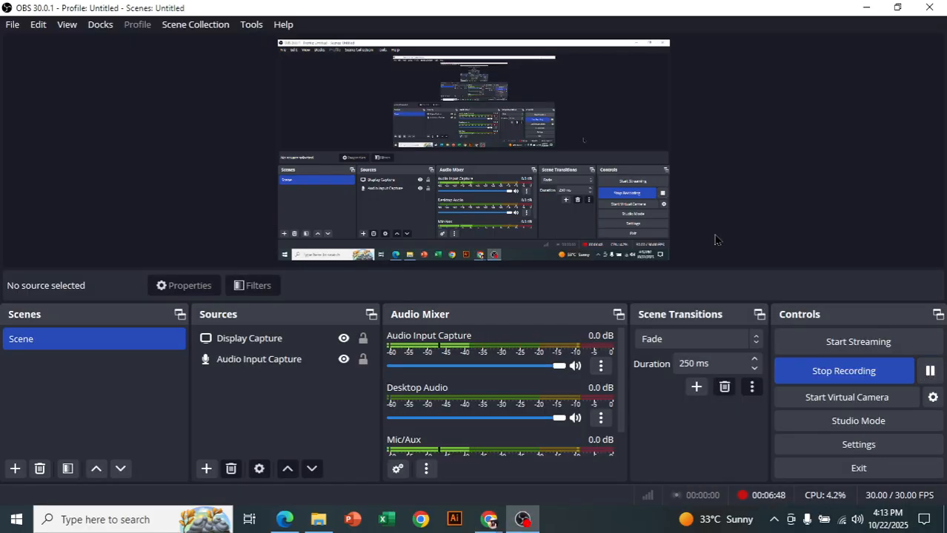
mouse_move(489, 520)
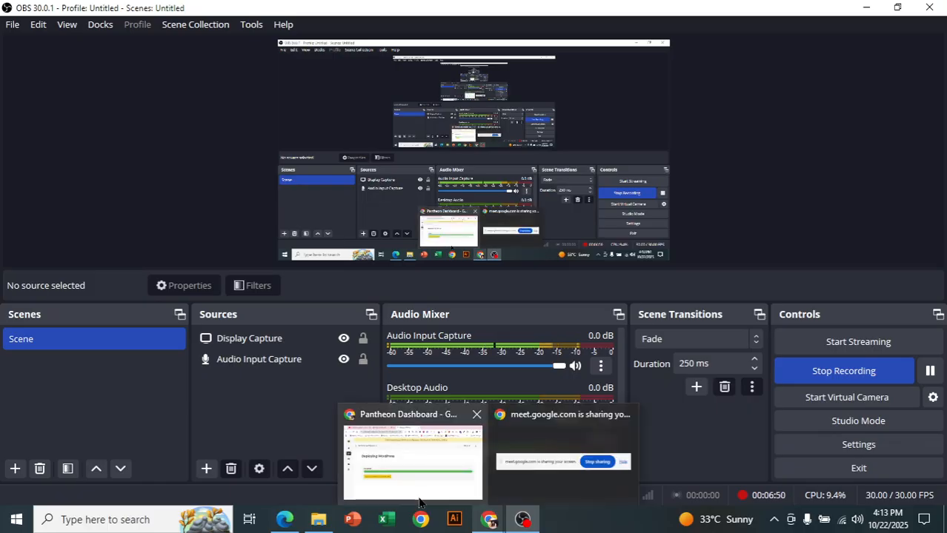
click(424, 482)
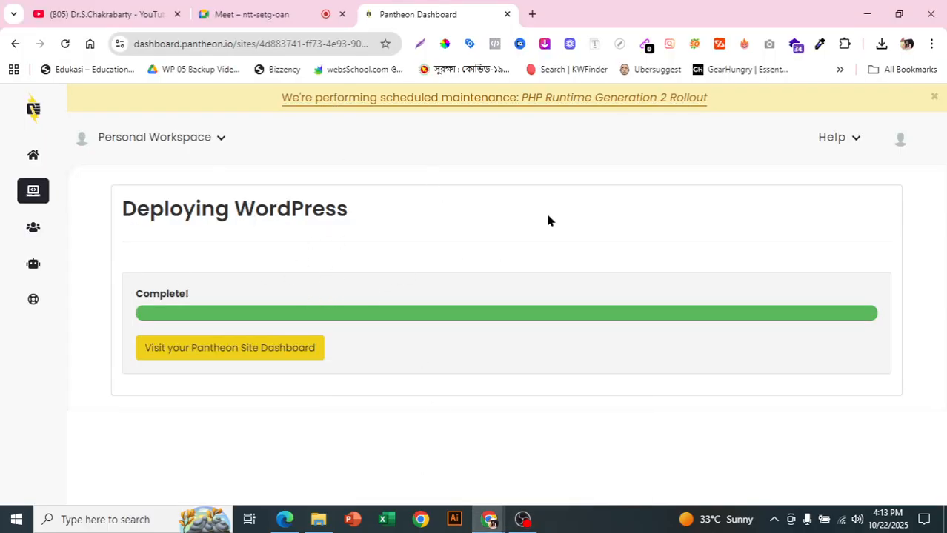
- Go to the new site's Pantheon dashboard and open its development site and site admin in separate new tabs
click(275, 356)
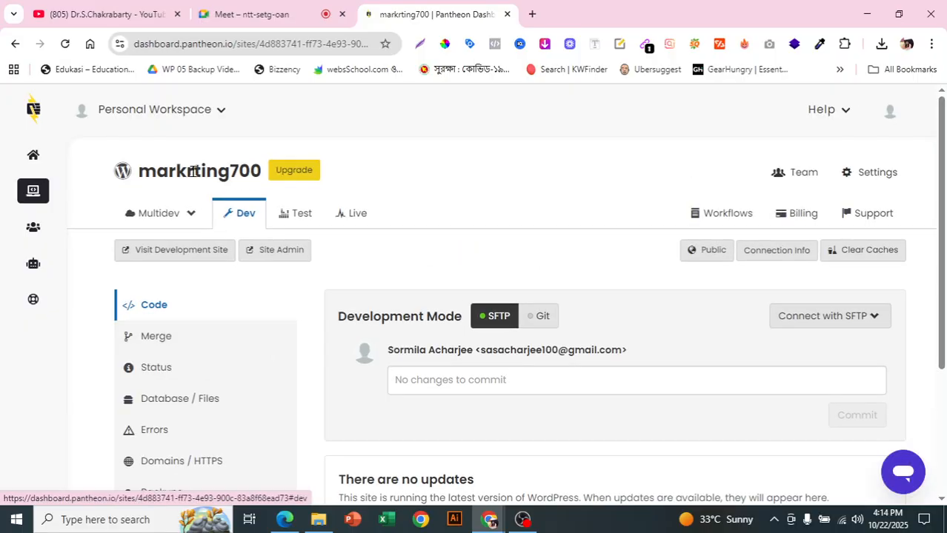
scroll(606, 333, down, 2)
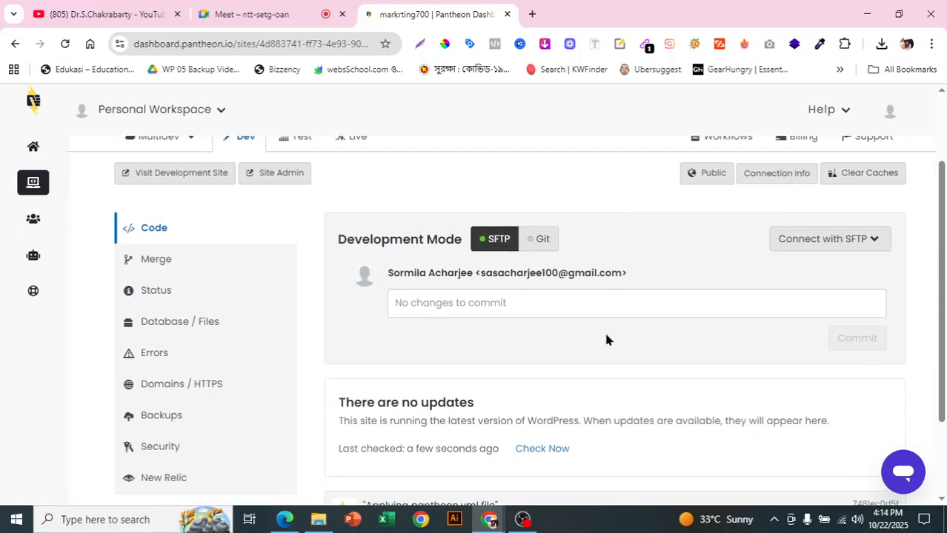
scroll(533, 254, up, 2)
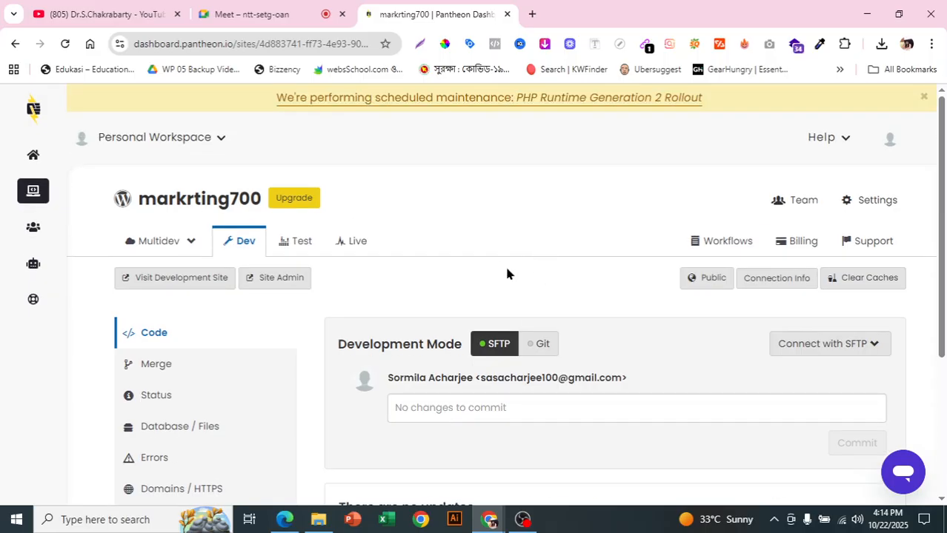
right_click(215, 291)
click(251, 304)
right_click(248, 289)
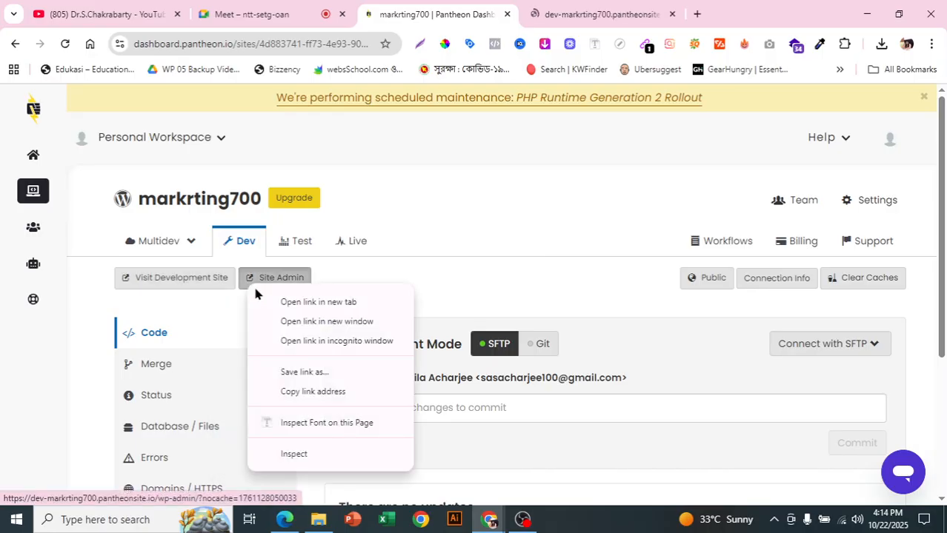
click(273, 301)
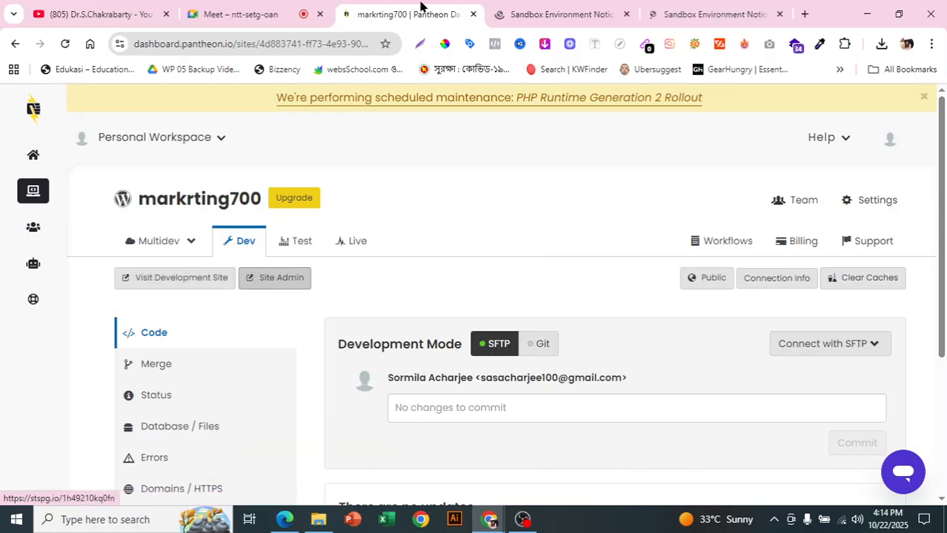
- Continue past the sandbox notice on the development site and close the extra site admin tab
click(557, 8)
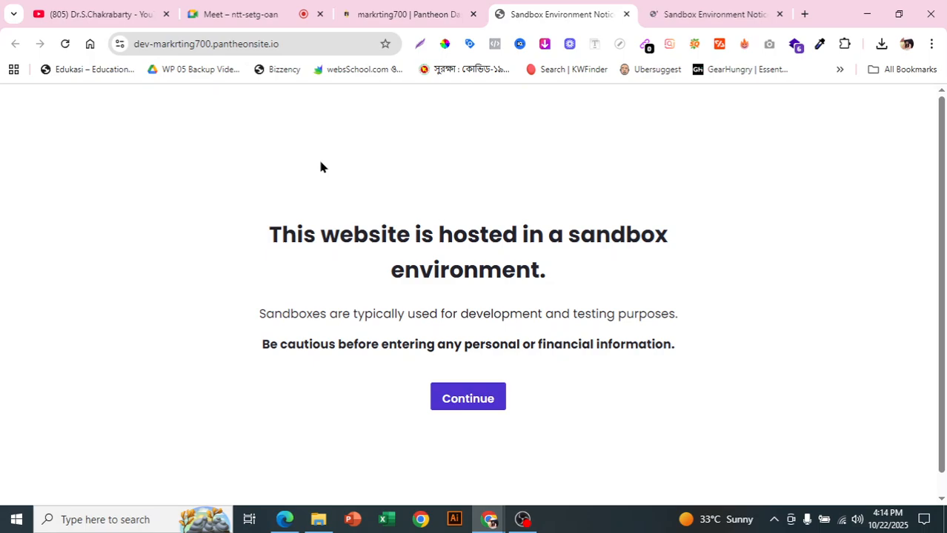
click(463, 408)
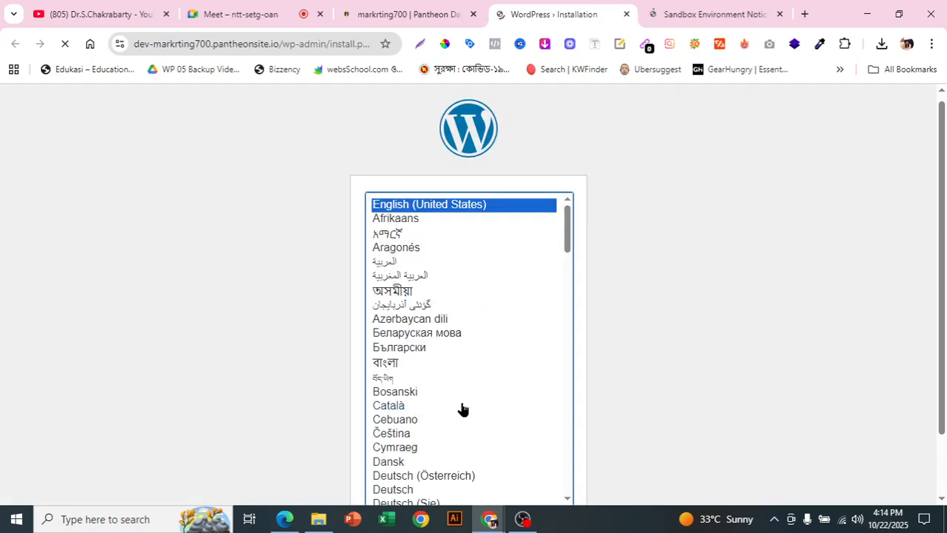
click(779, 14)
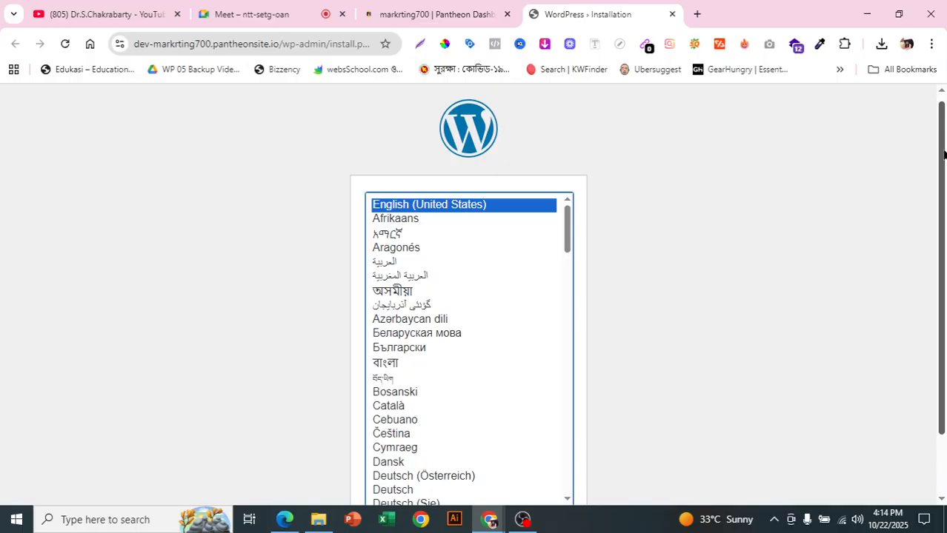
- Proceed with English (United States) as the WordPress installation language and set the site title to "ecommerce site"
drag(944, 154, 944, 212)
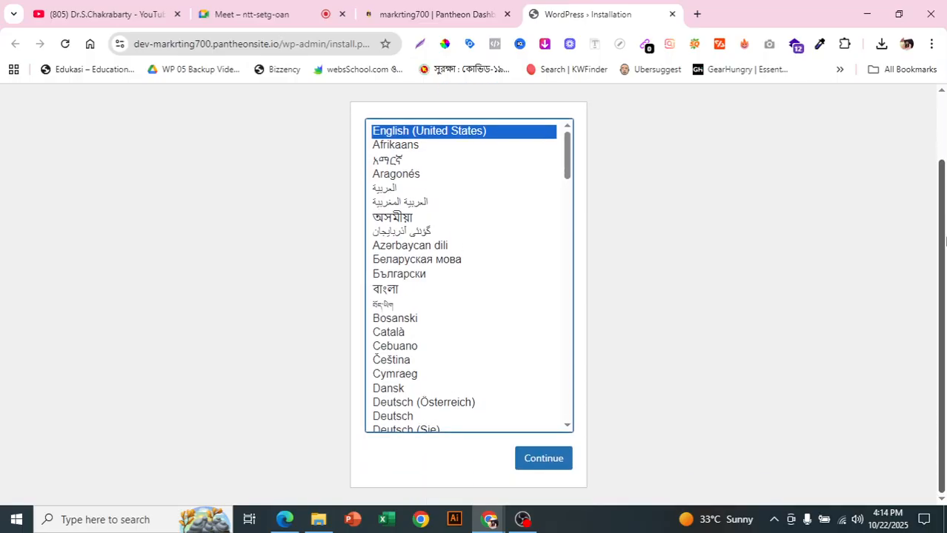
click(543, 469)
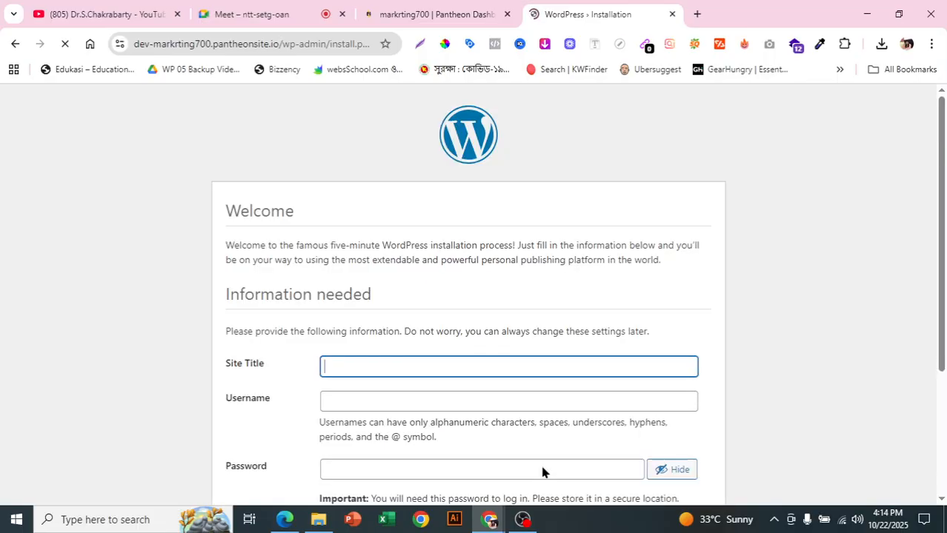
scroll(585, 388, down, 2)
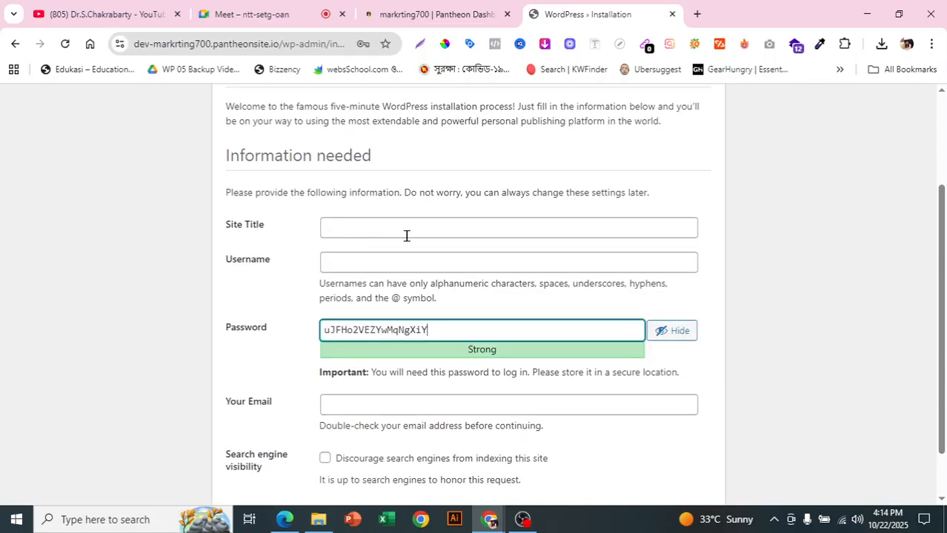
click(407, 236)
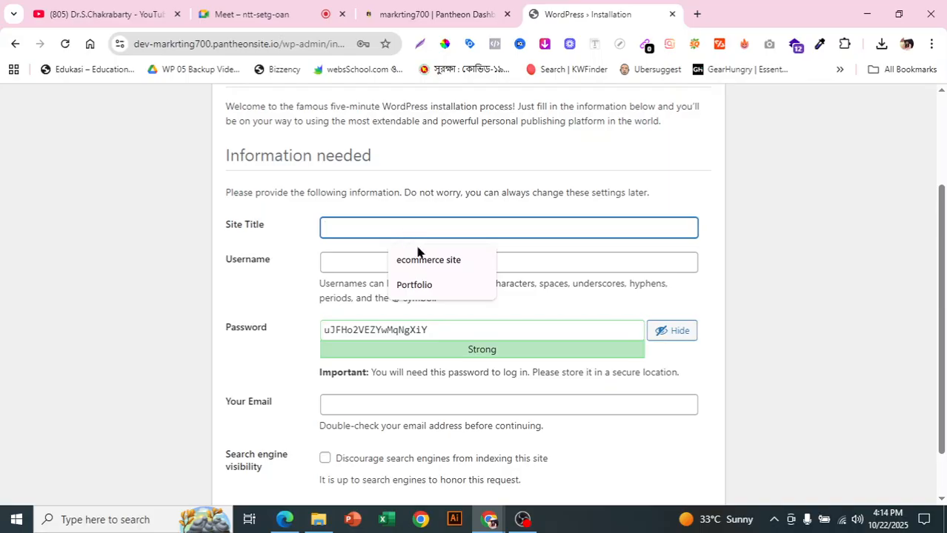
click(429, 259)
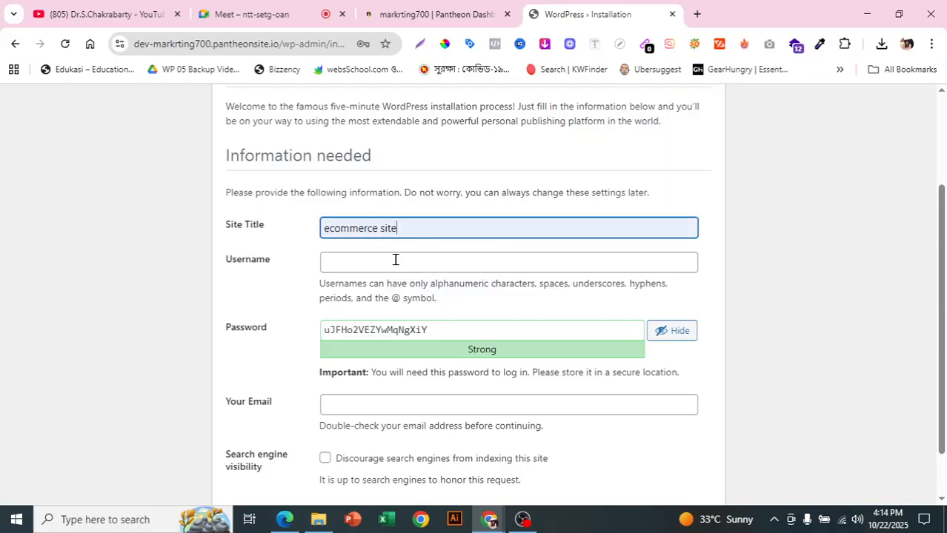
click(395, 260)
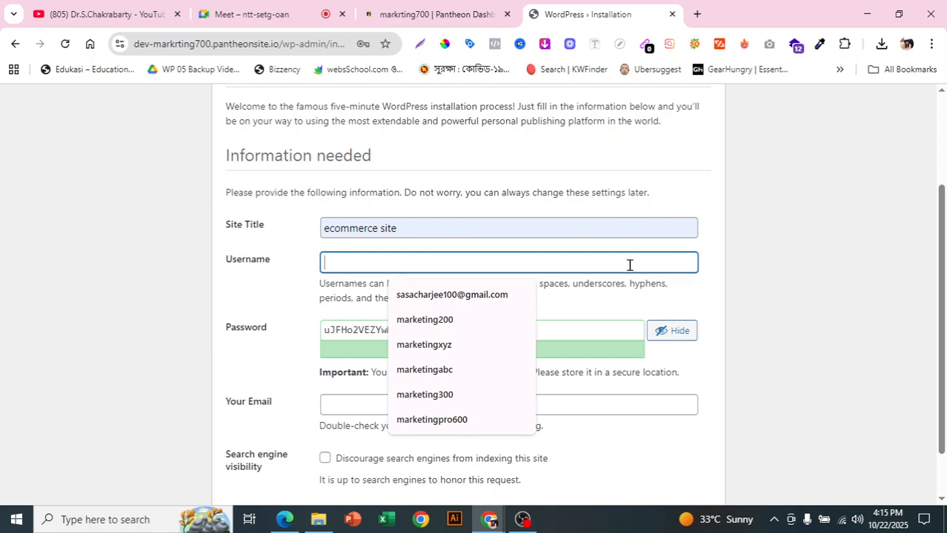
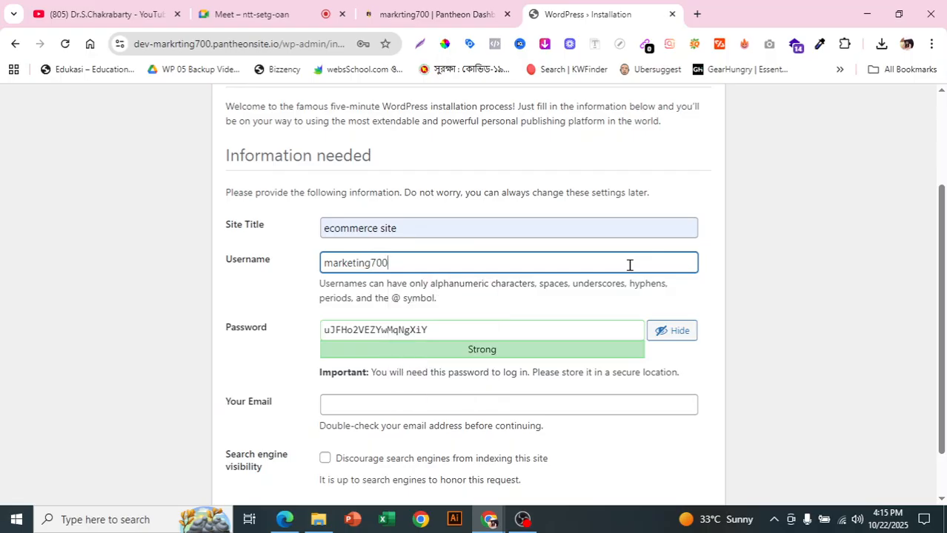
- Replace the generated password with a custom account password and confirm the use of a weak password
drag(429, 334, 254, 343)
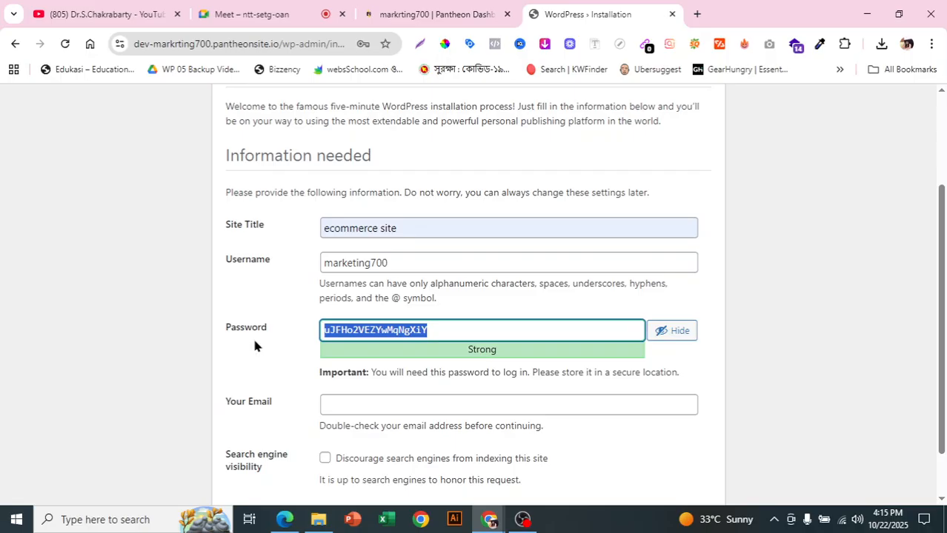
key(BackSpace)
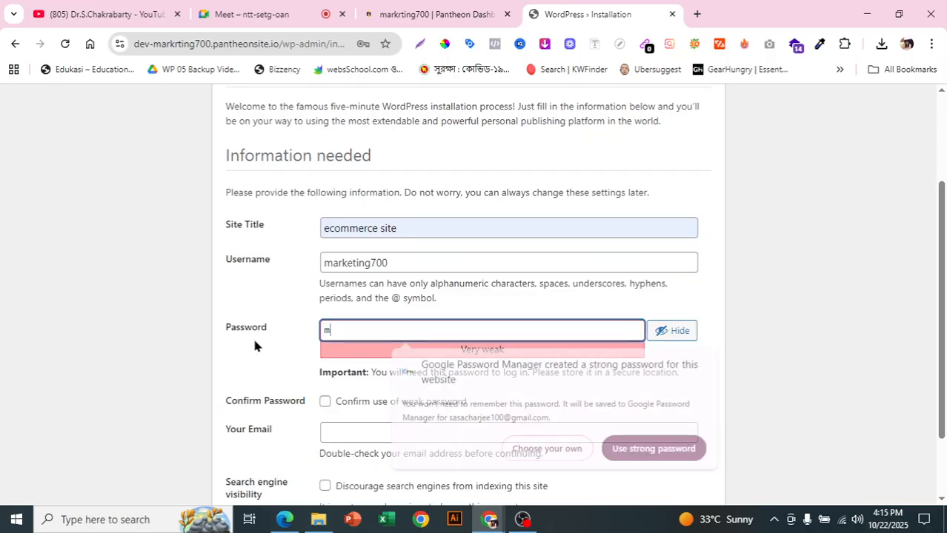
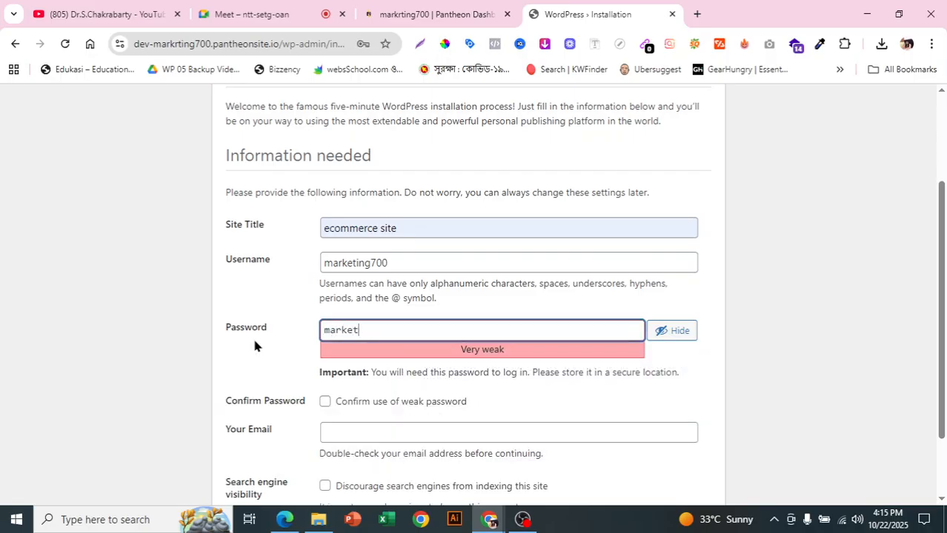
scroll(441, 348, down, 1)
click(324, 335)
- Fill in the admin's e-mail address with the saved suggestion and install WordPress
click(363, 358)
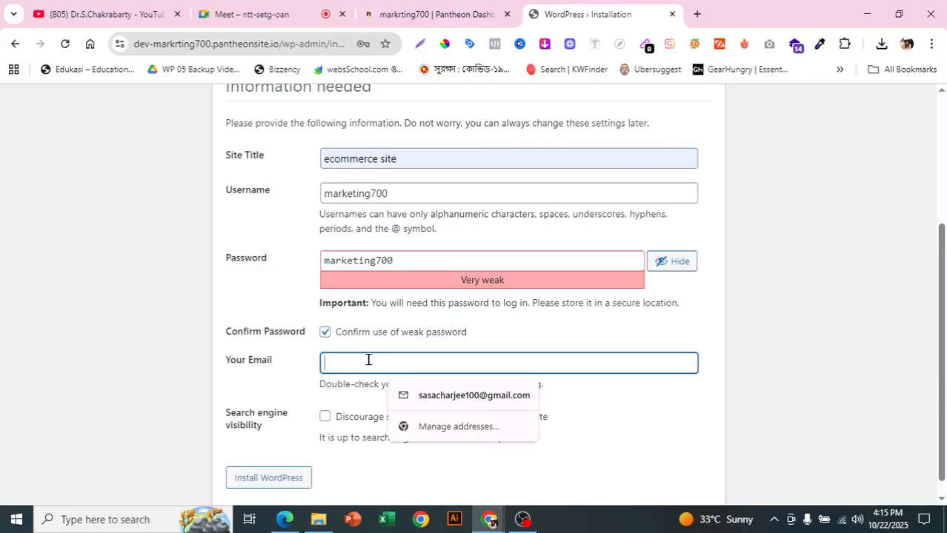
click(423, 395)
scroll(417, 399, down, 1)
click(293, 459)
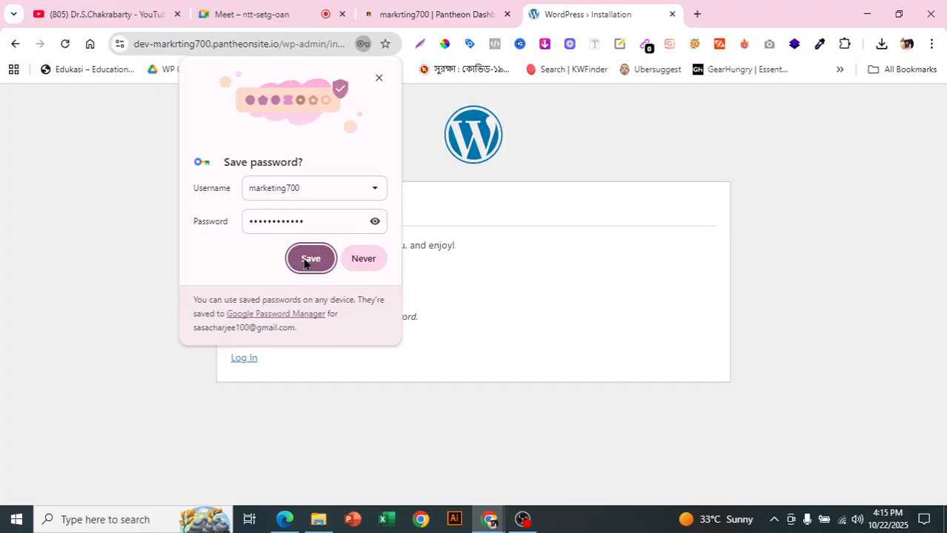
- Save the new credentials in the browser's password manager and log in to the WordPress dashboard with them
click(311, 258)
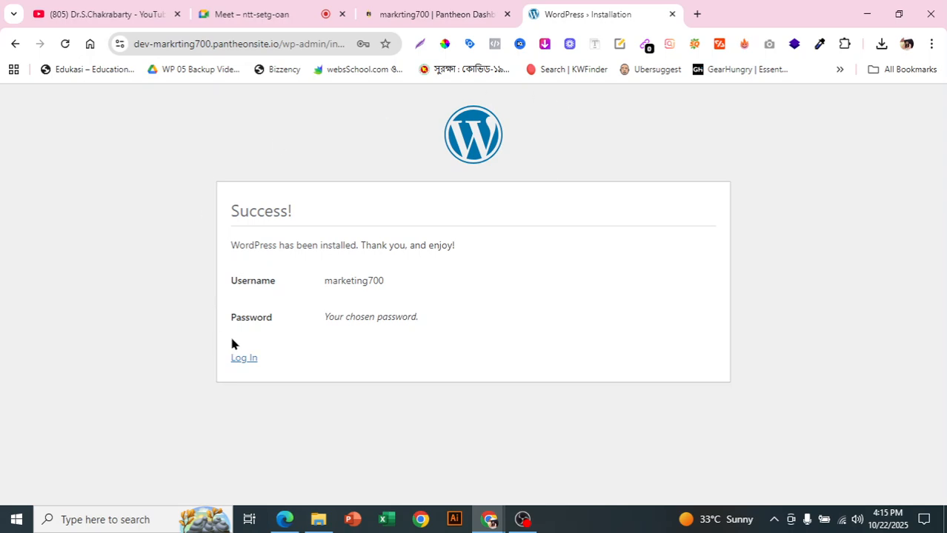
click(250, 358)
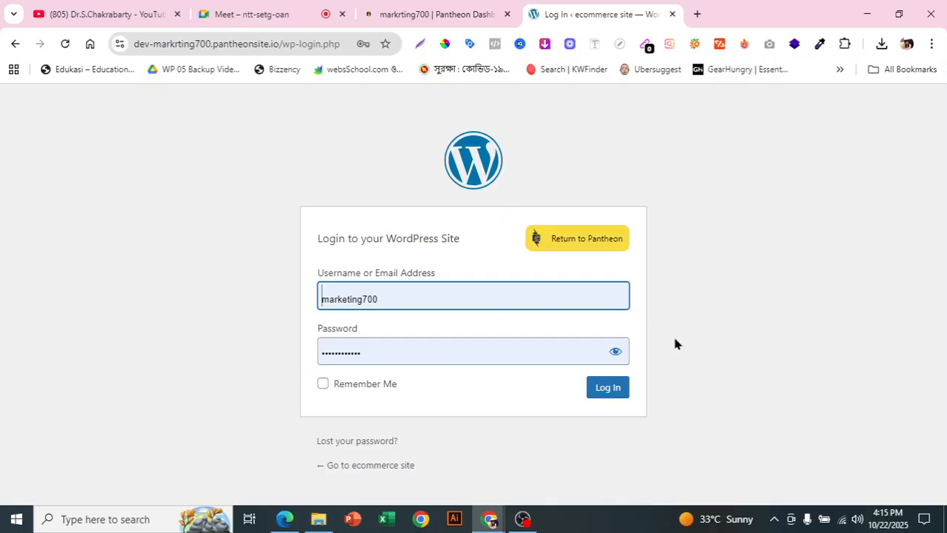
click(597, 392)
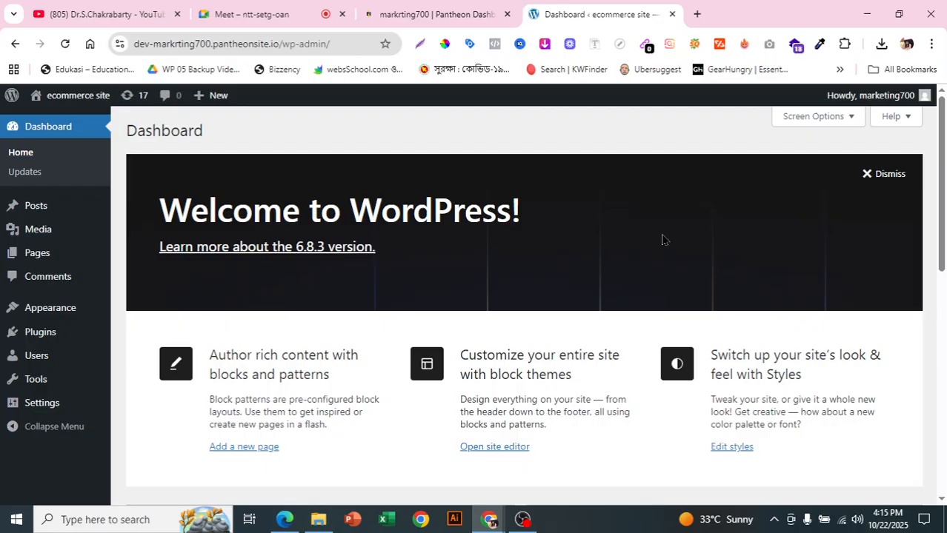
- Search the WordPress theme library for astra, and install and activate the Astra theme
mouse_move(38, 317)
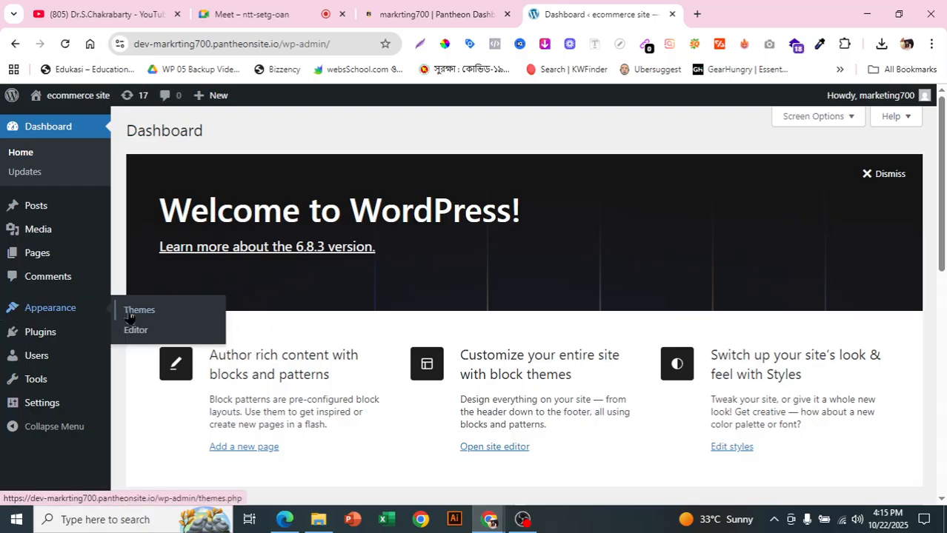
click(156, 314)
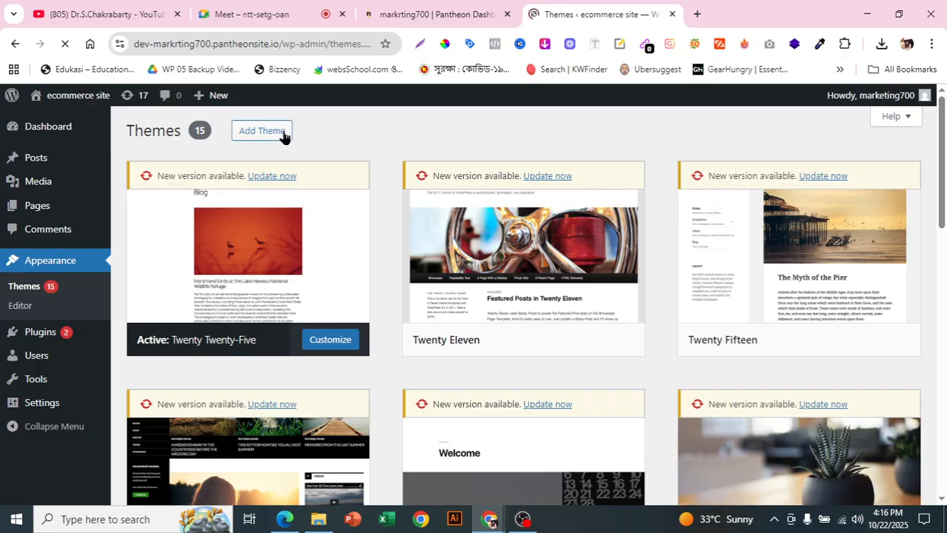
click(272, 135)
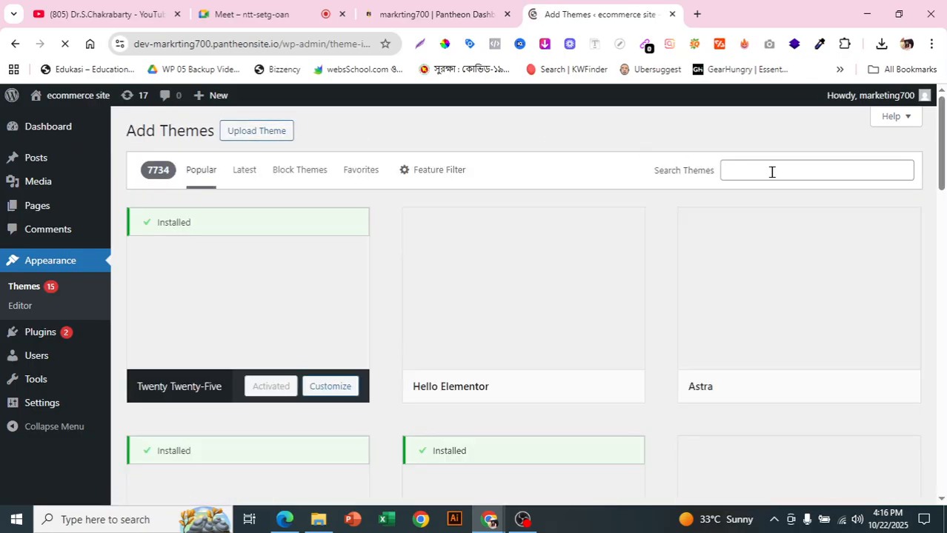
click(771, 171)
click(808, 227)
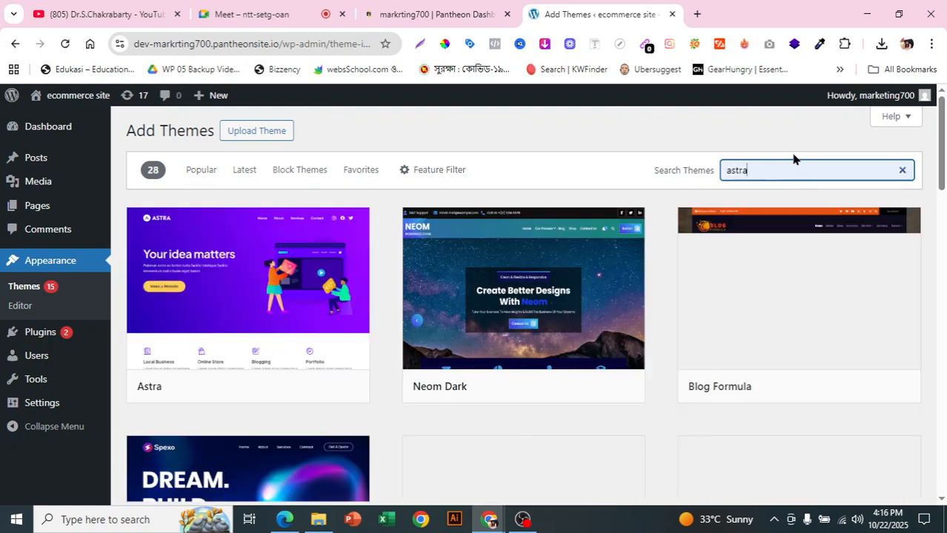
click(278, 383)
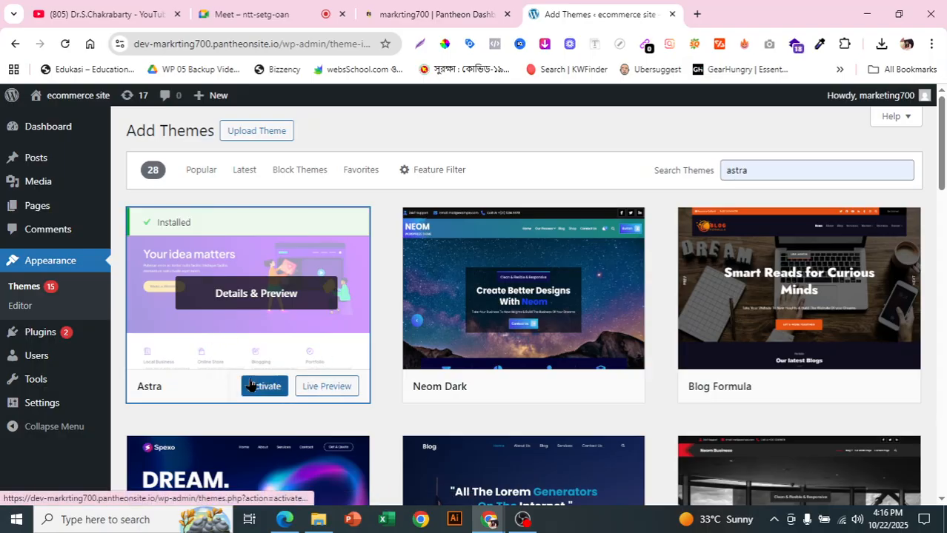
click(252, 386)
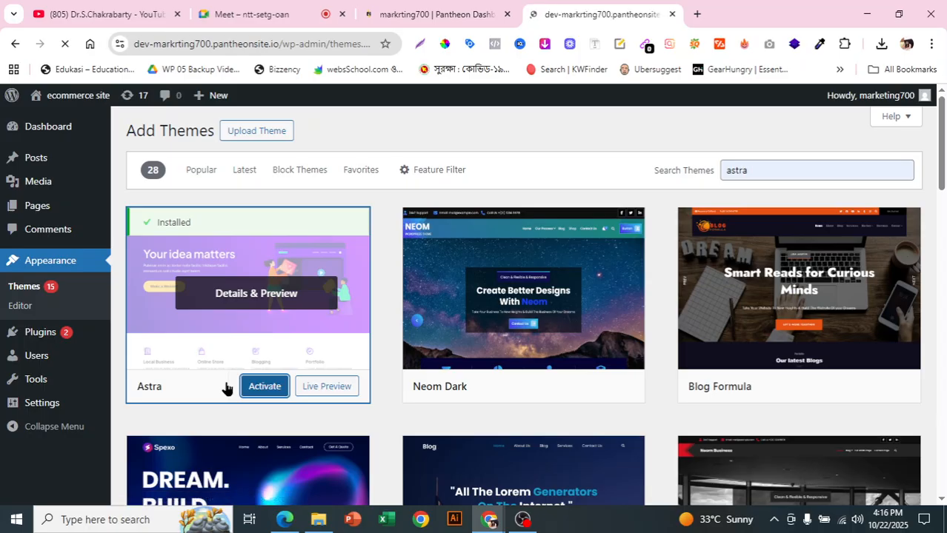
scroll(375, 286, down, 1)
scroll(376, 295, up, 1)
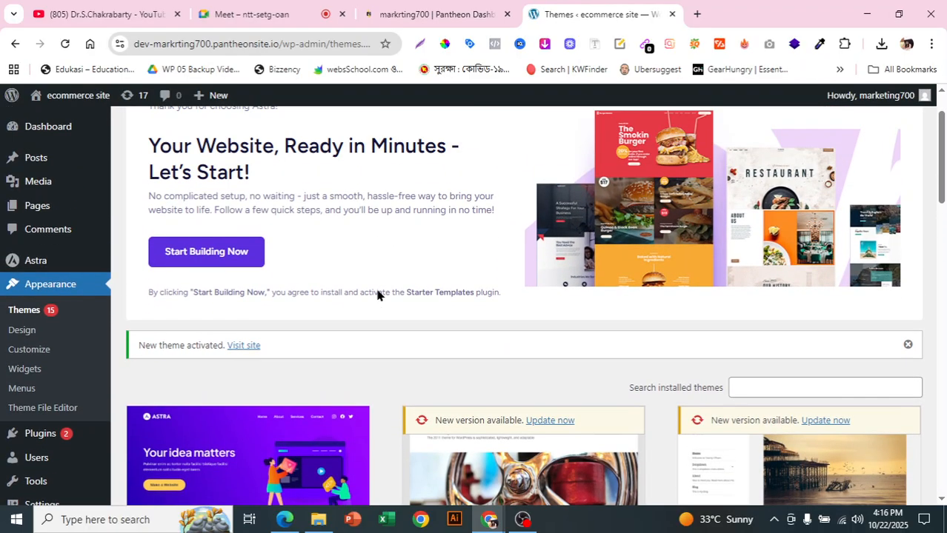
scroll(376, 295, up, 1)
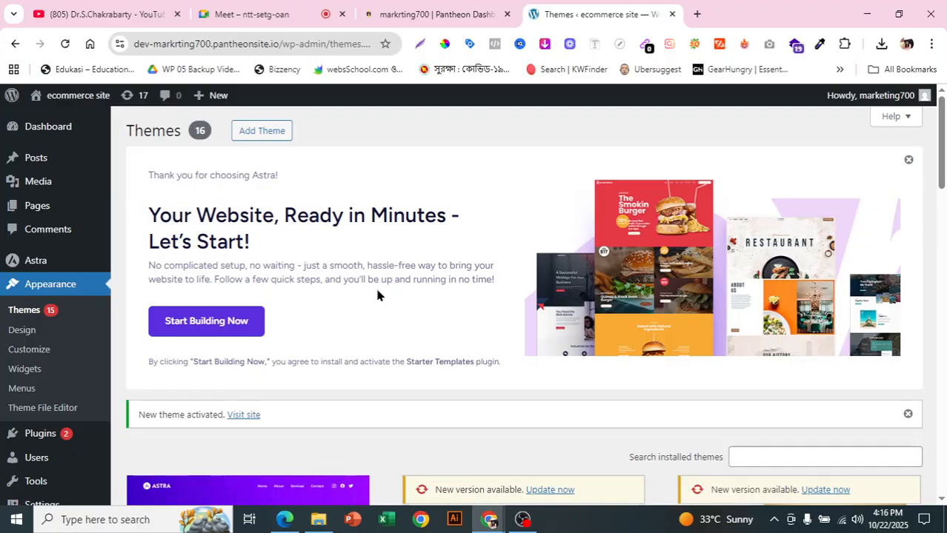
scroll(376, 295, down, 10)
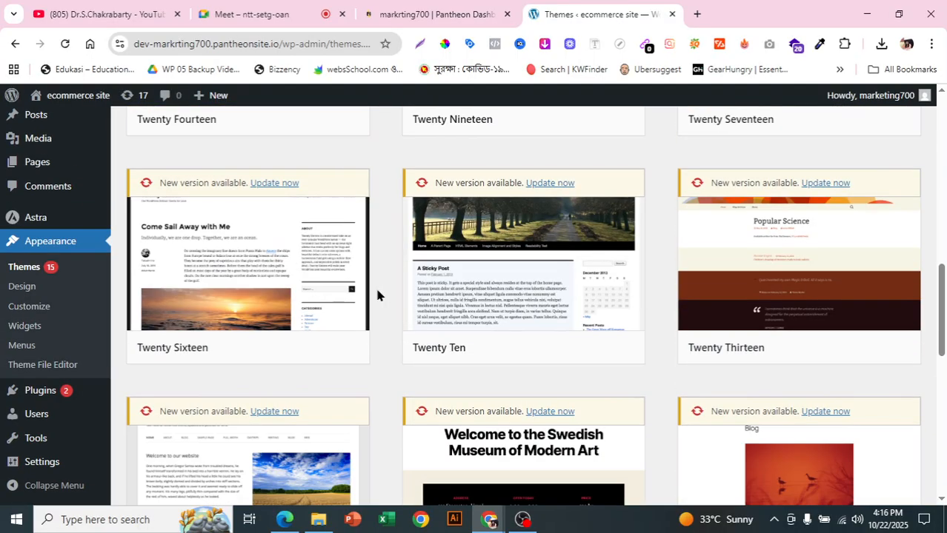
scroll(377, 295, up, 10)
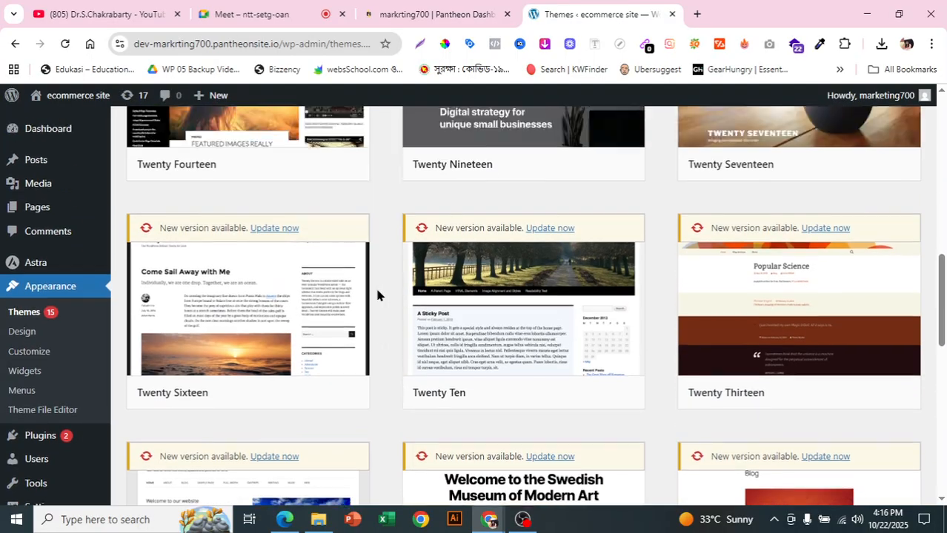
scroll(378, 295, up, 1)
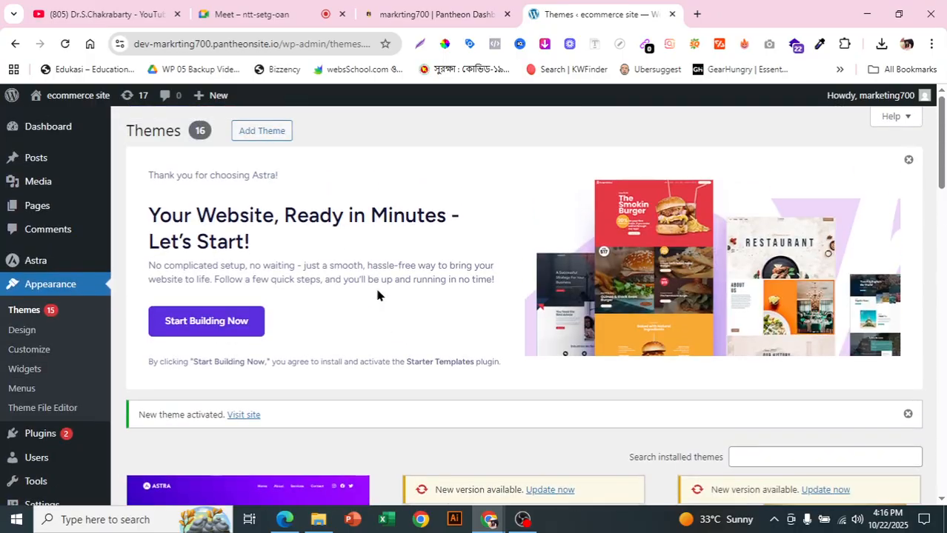
- Start Astra's guided setup, fill in the first and last name with the saved suggestion, and submit the contact form without answering the survey questions
click(206, 333)
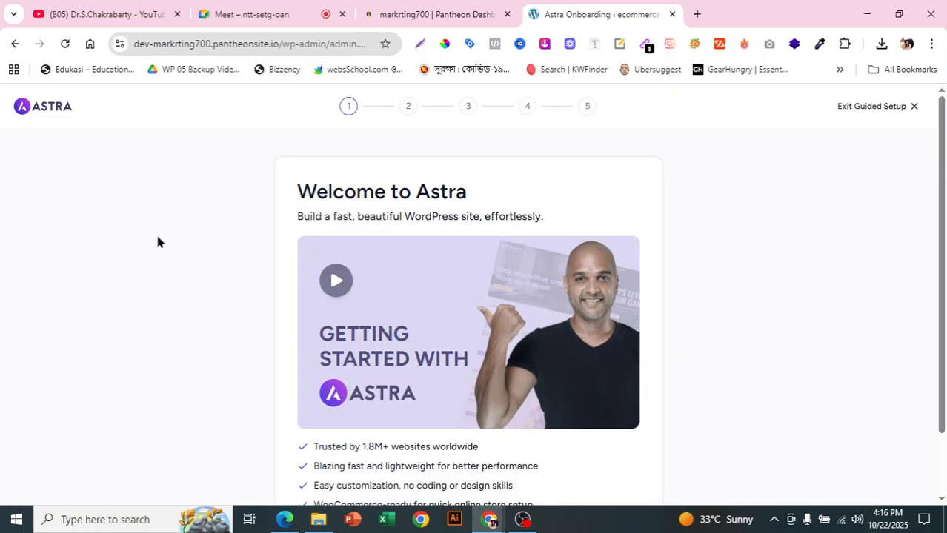
scroll(741, 192, down, 1)
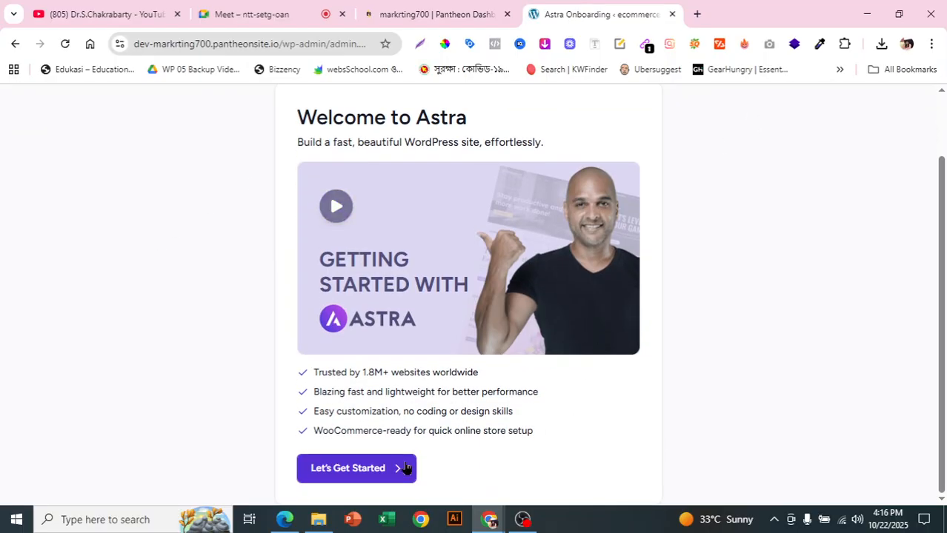
click(384, 474)
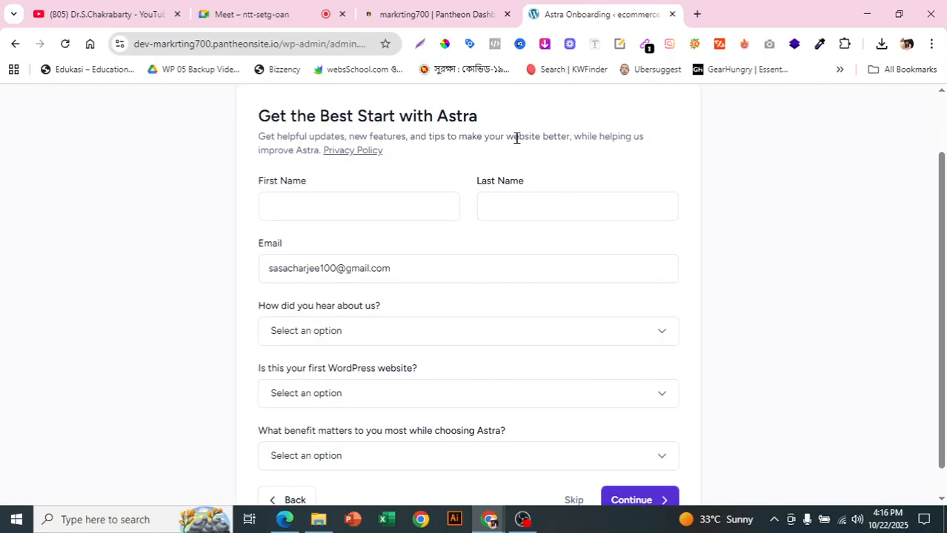
click(383, 209)
click(415, 261)
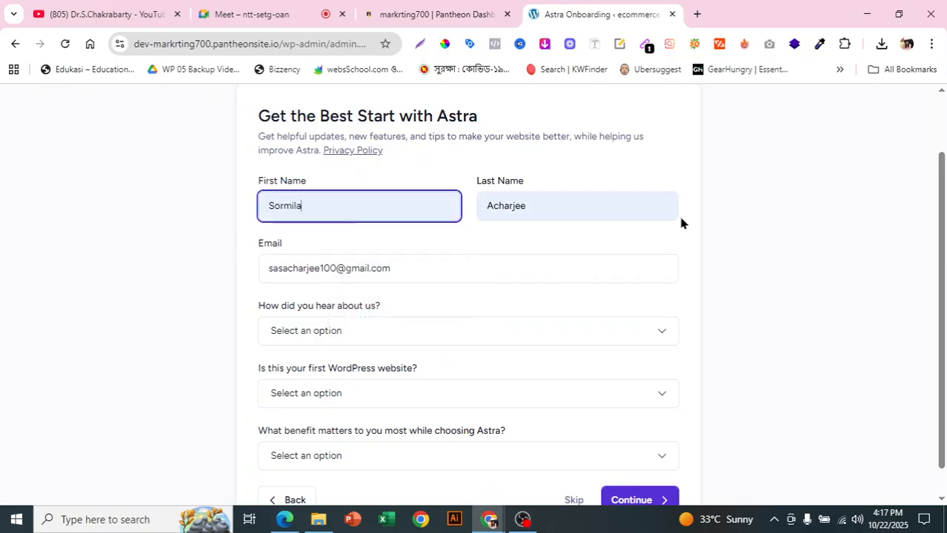
scroll(549, 265, down, 1)
click(652, 469)
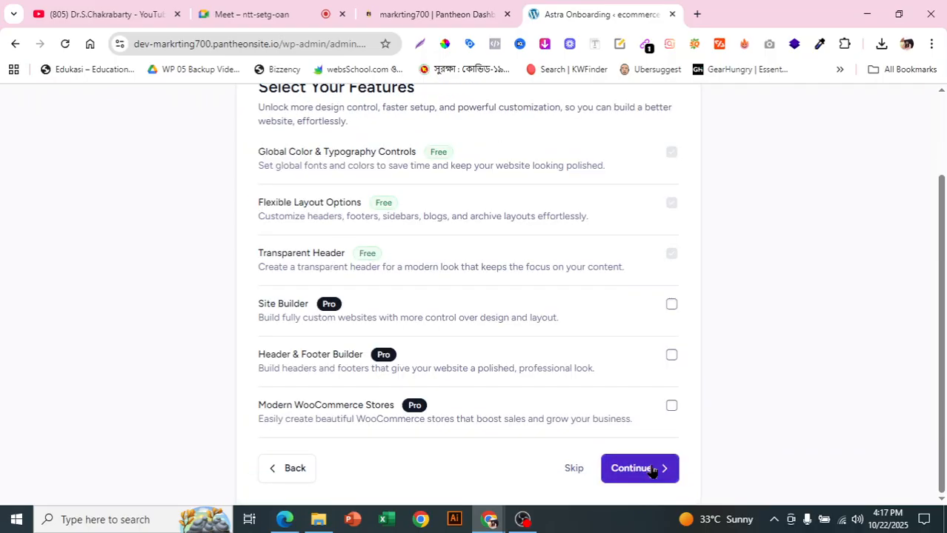
- Skip the feature selection, pre-built template and recommended plugin stages to finish Astra's guided setup
click(580, 472)
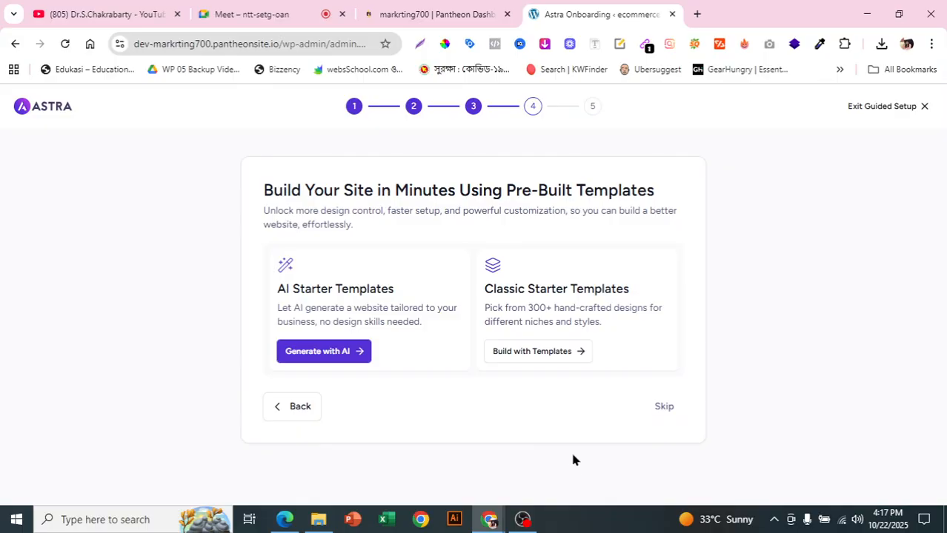
click(669, 408)
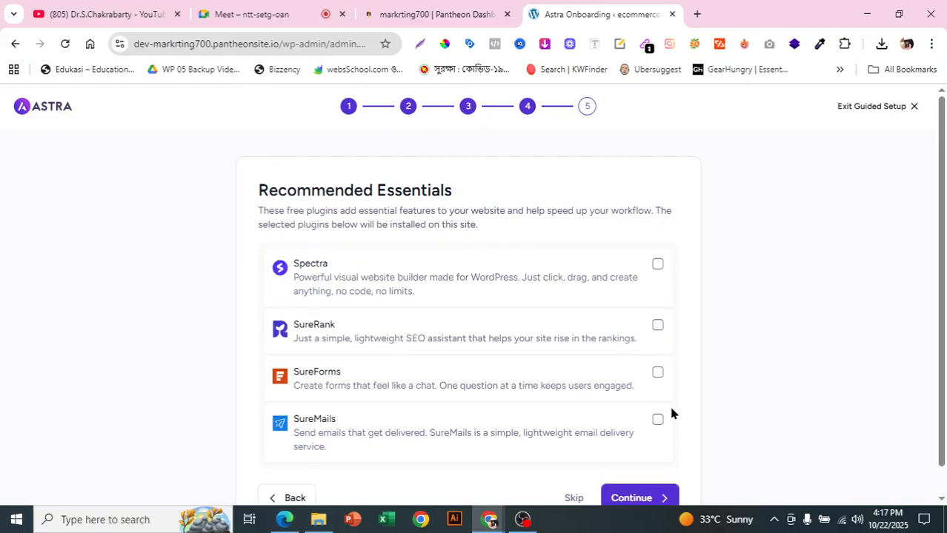
scroll(477, 401, down, 1)
click(570, 469)
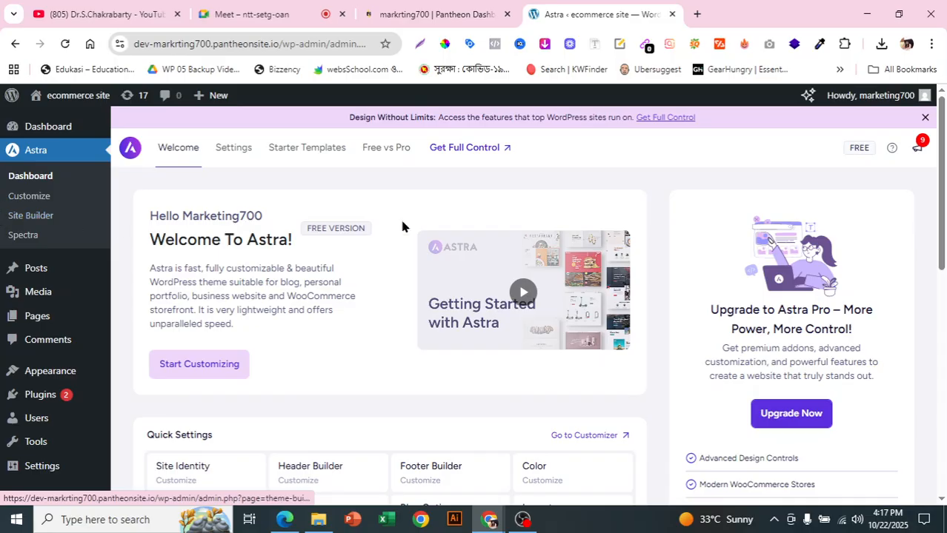
- Open Starter Templates from the WordPress dashboard and choose to build with classic templates using Elementor as the page builder
scroll(351, 226, down, 6)
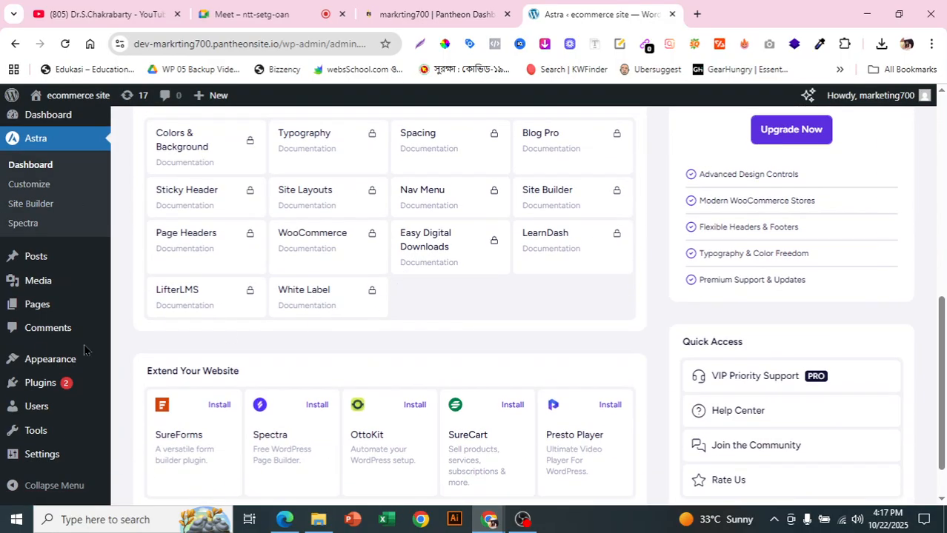
scroll(74, 360, down, 1)
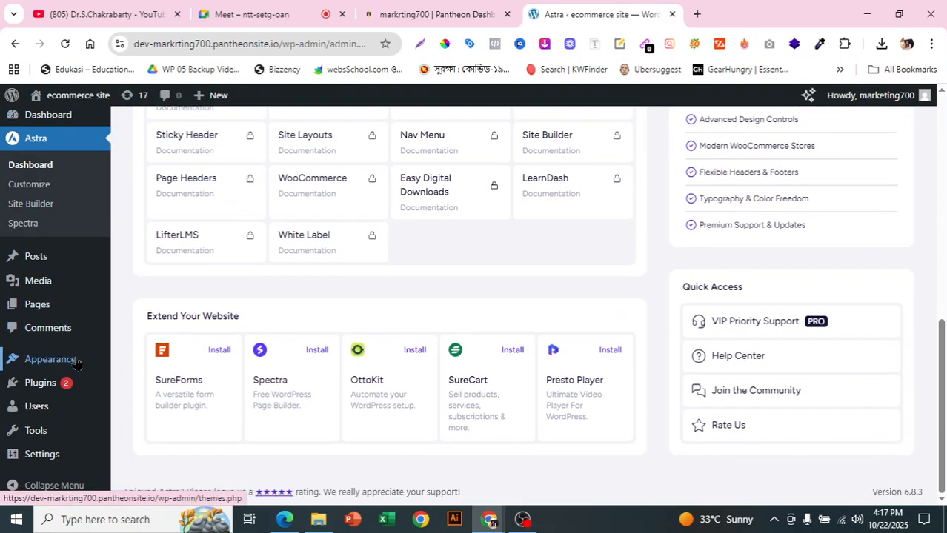
mouse_move(76, 363)
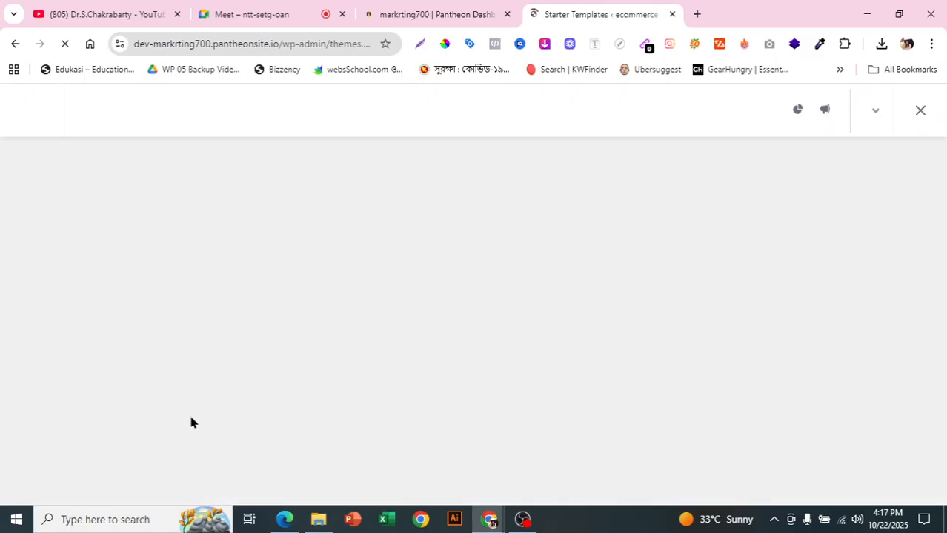
scroll(644, 317, down, 1)
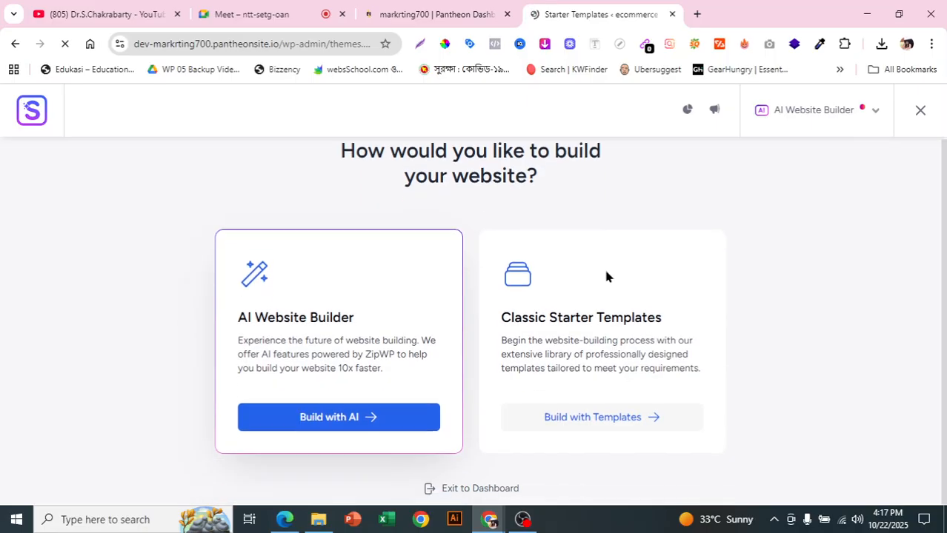
click(571, 420)
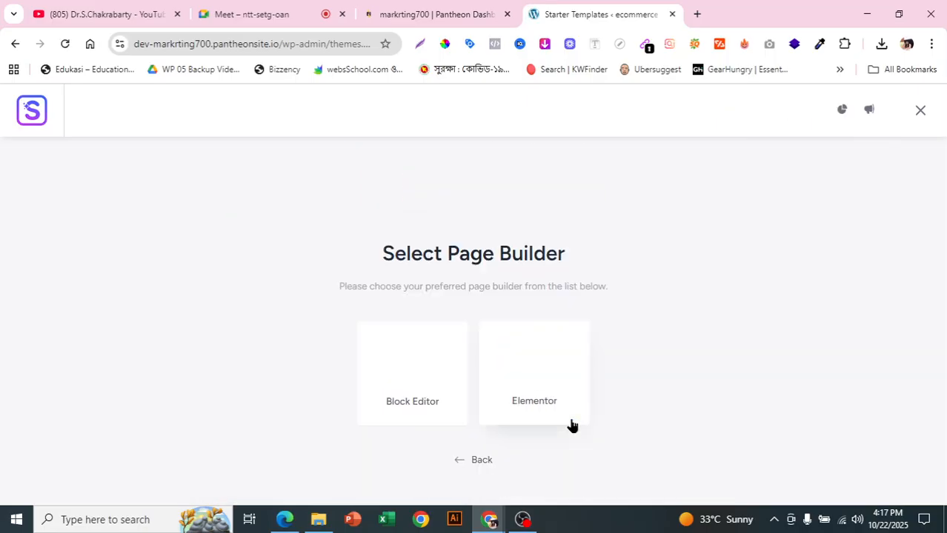
click(544, 384)
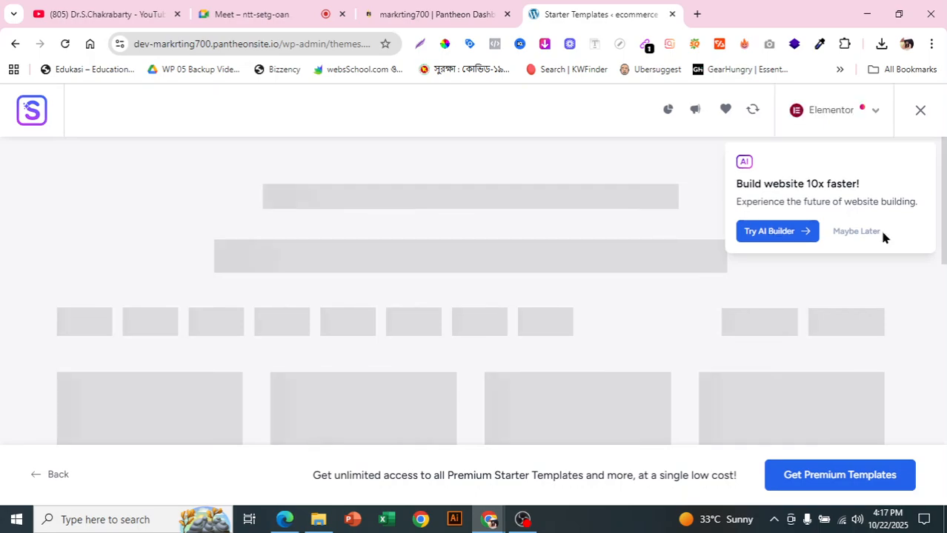
- Look through the template categories and filter the starter templates to Clothing store under E-Commerce
scroll(658, 231, down, 1)
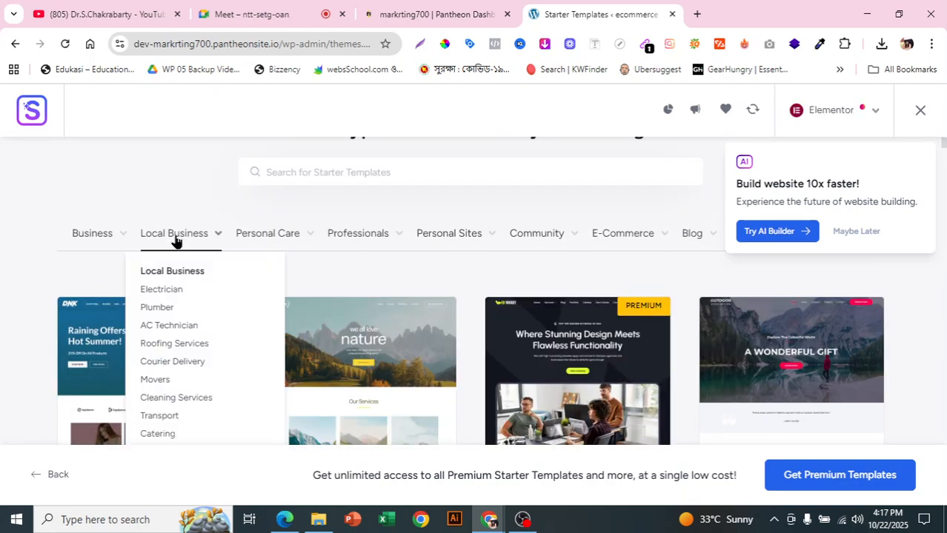
mouse_move(271, 249)
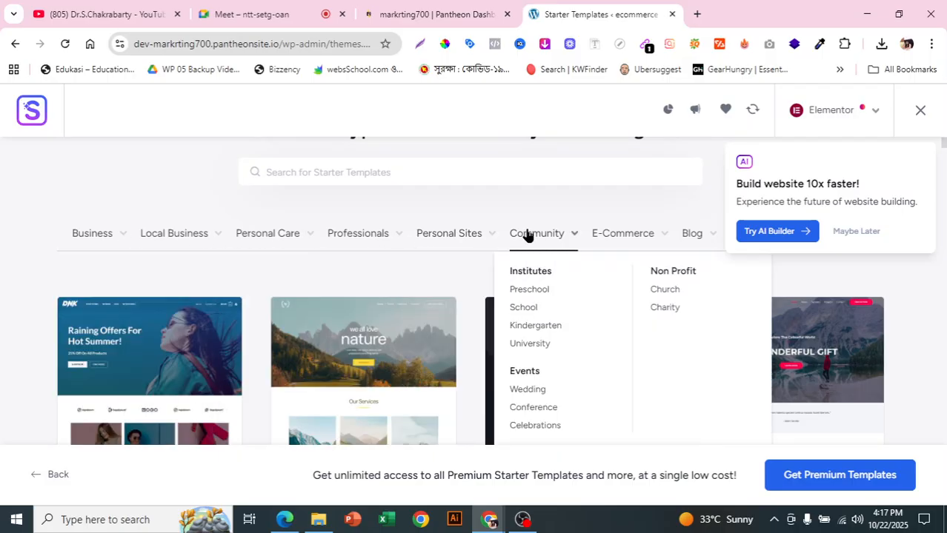
mouse_move(648, 246)
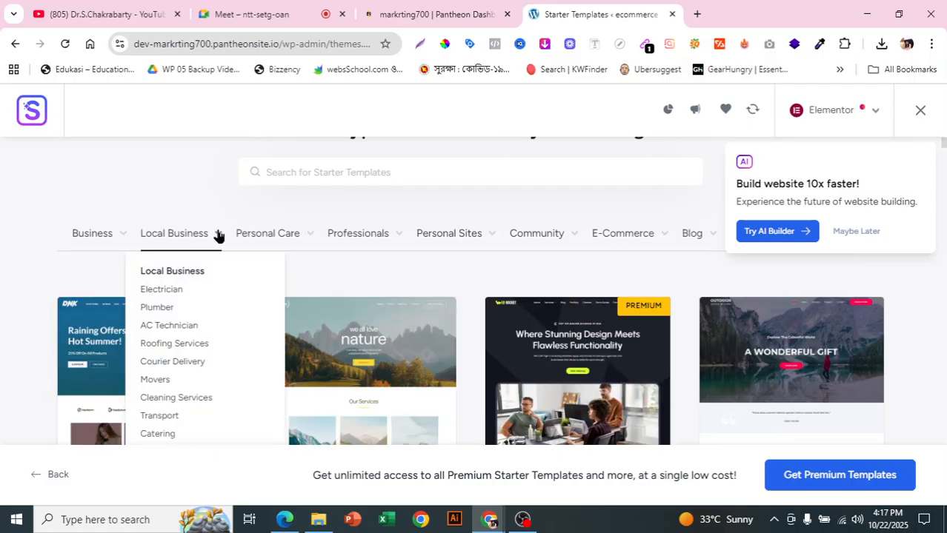
mouse_move(147, 231)
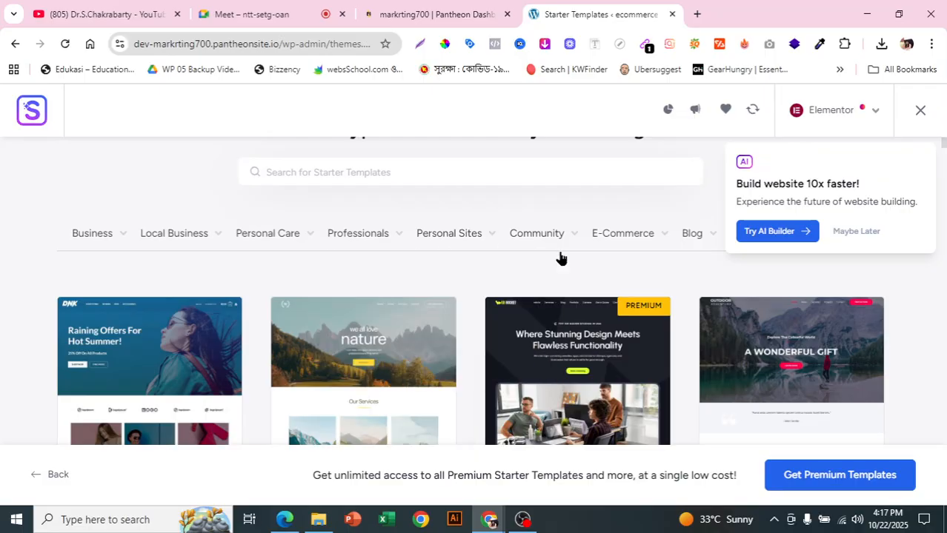
mouse_move(617, 244)
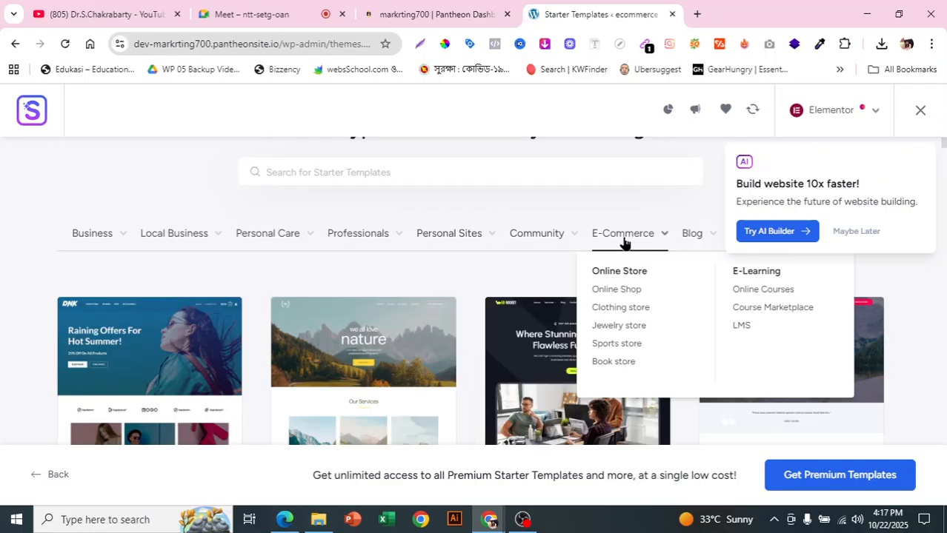
scroll(624, 243, down, 1)
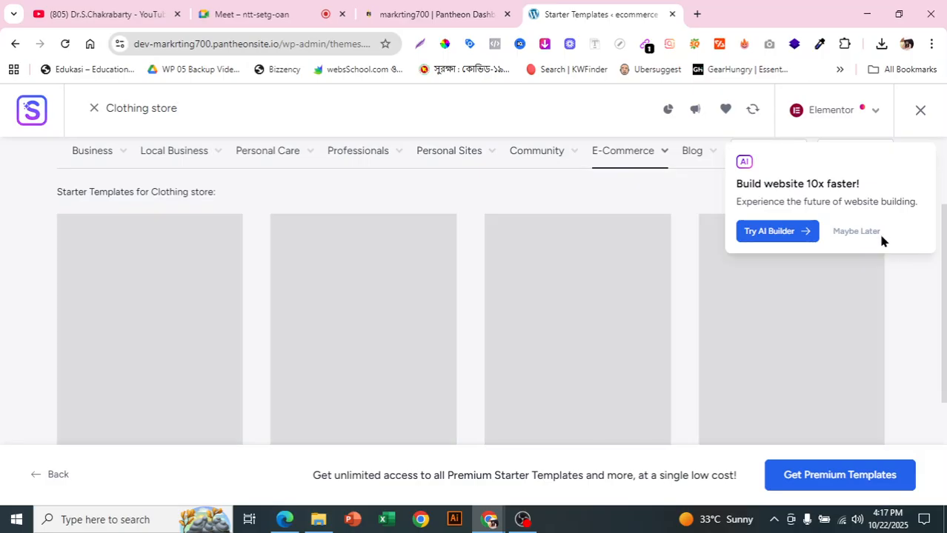
- Browse the filtered starter templates and select the free Organic Store template
scroll(496, 275, down, 1)
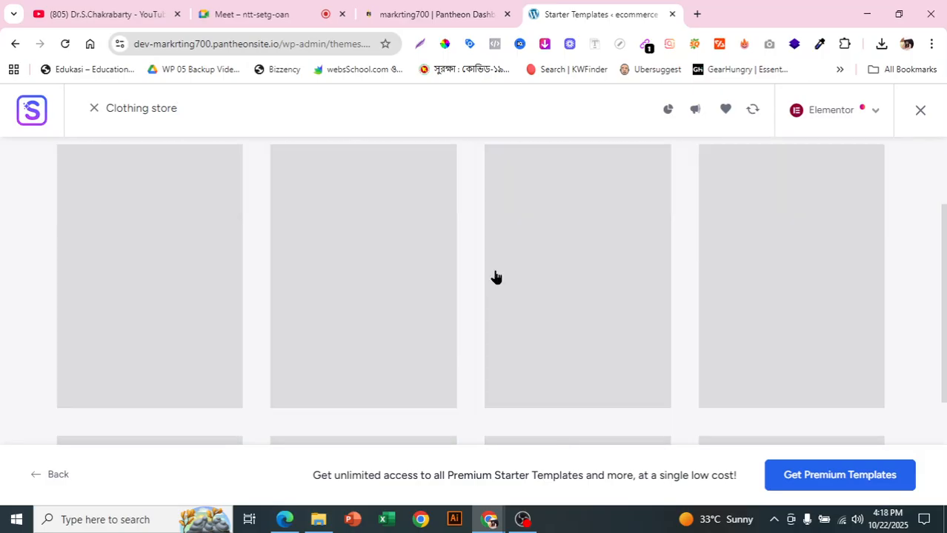
scroll(549, 335, up, 2)
scroll(684, 219, down, 1)
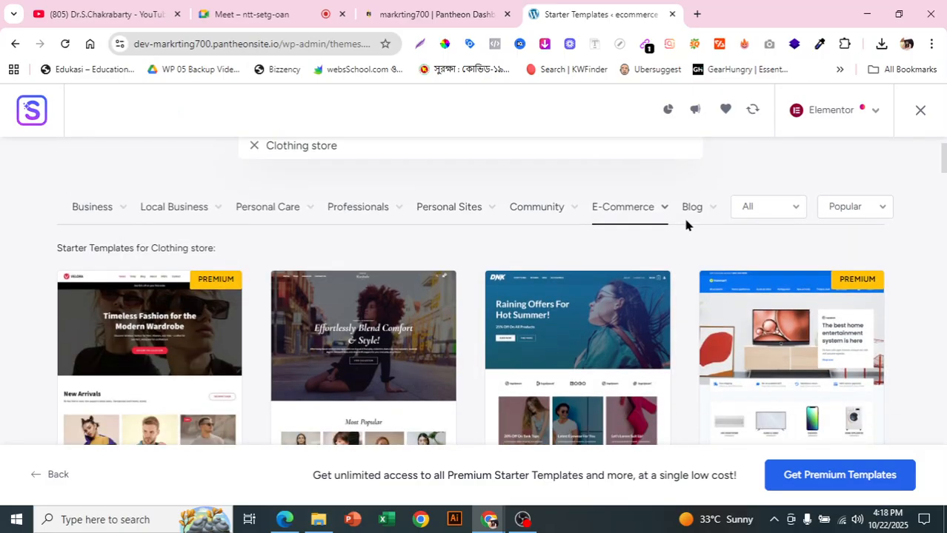
mouse_move(686, 215)
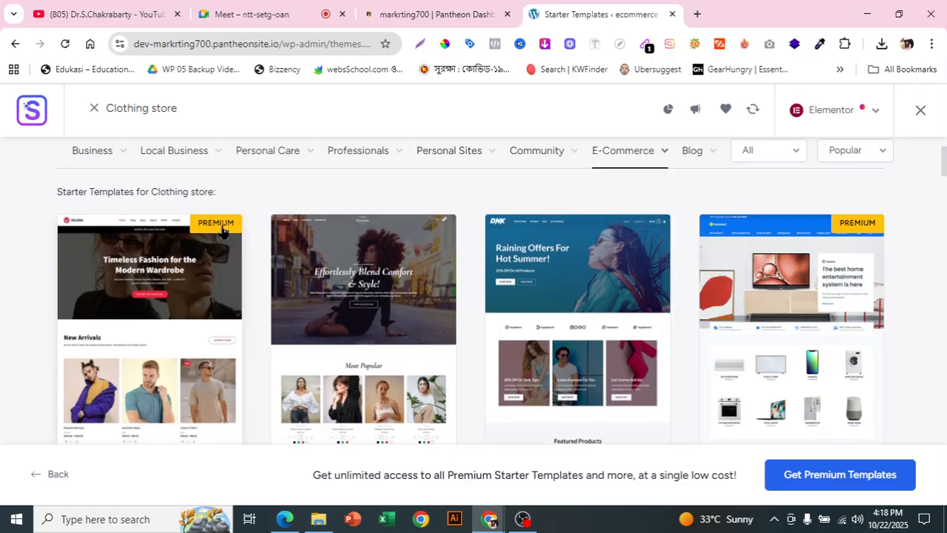
scroll(499, 279, down, 1)
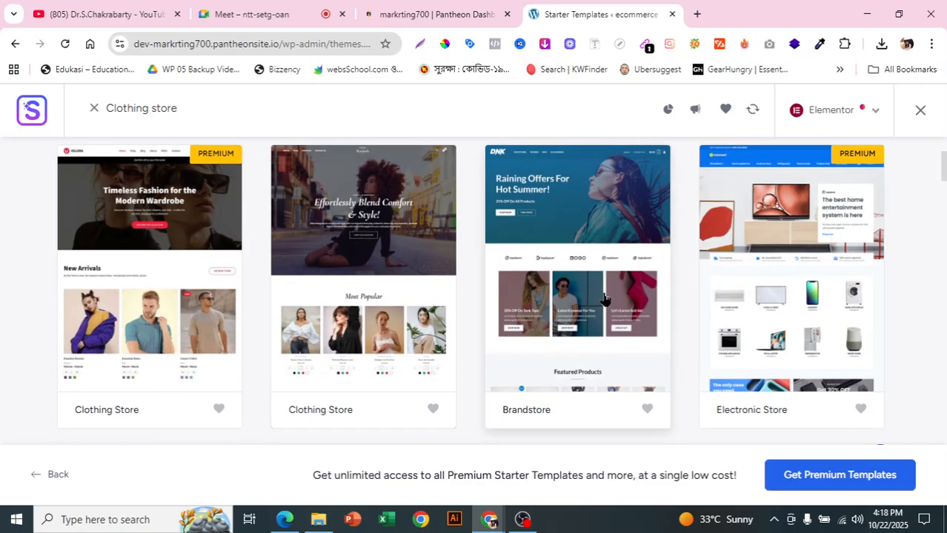
scroll(604, 300, down, 4)
scroll(605, 300, up, 1)
scroll(605, 300, down, 3)
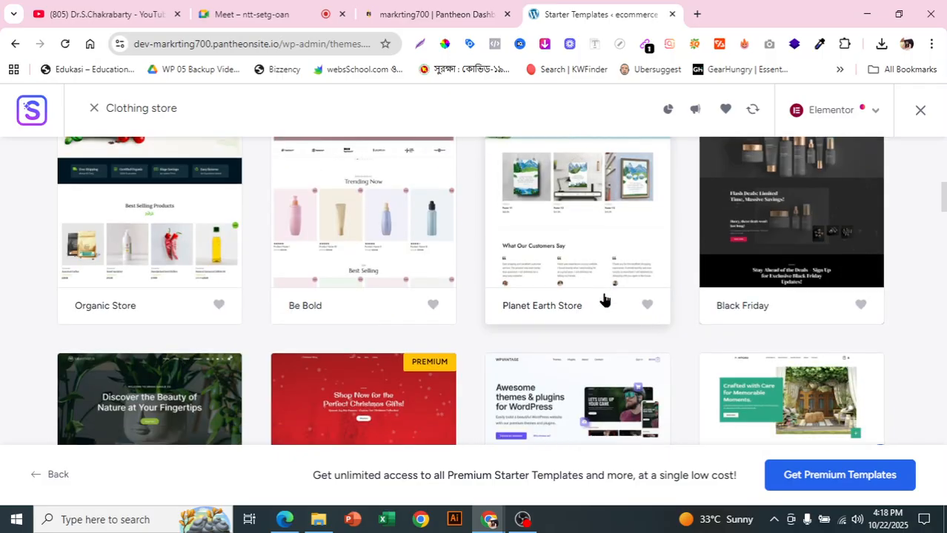
scroll(602, 298, up, 1)
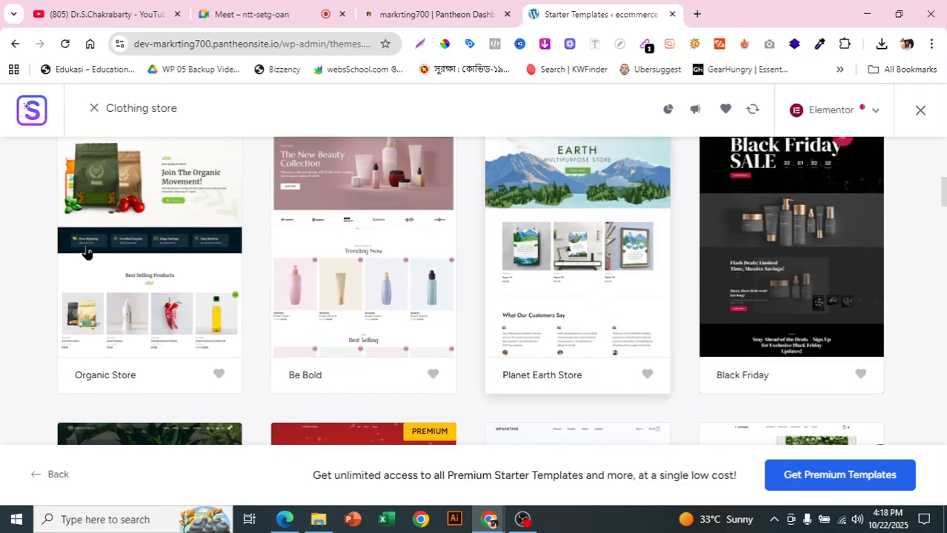
click(132, 255)
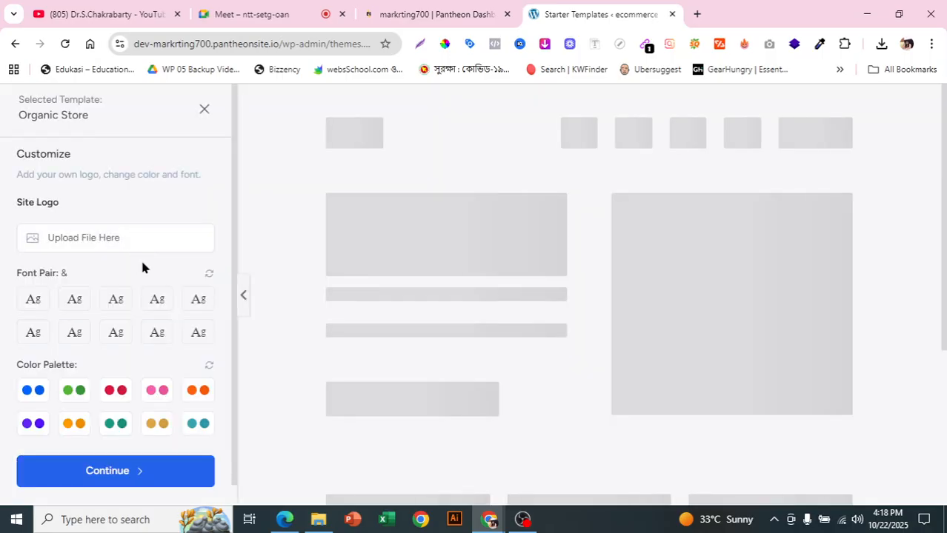
- Accept the Organic Store template's original font pair and color palette without a logo, and continue with the preselected website features
scroll(191, 326, down, 1)
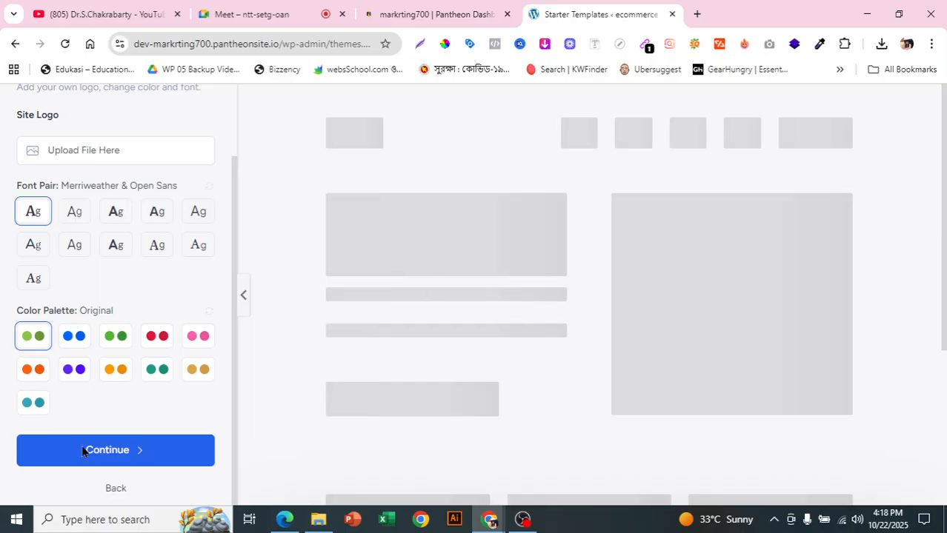
click(123, 453)
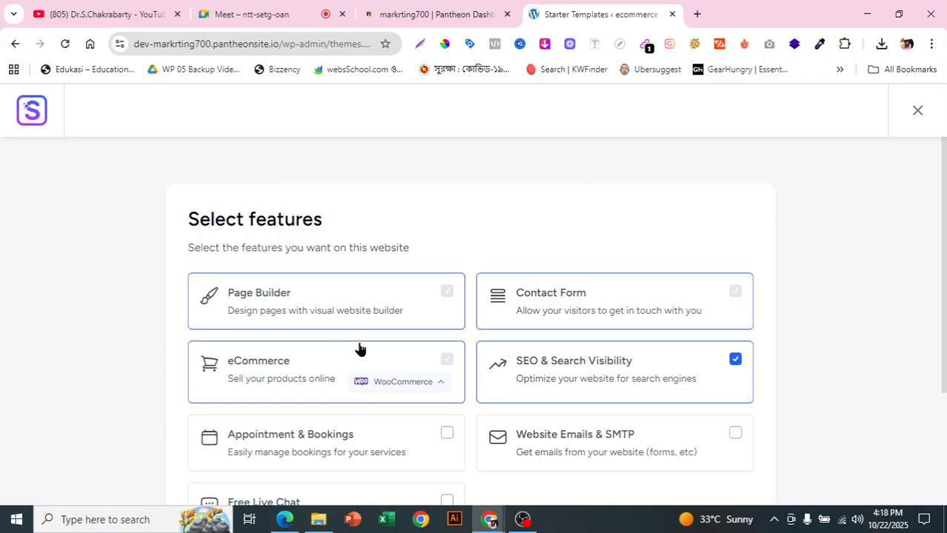
scroll(426, 339, down, 3)
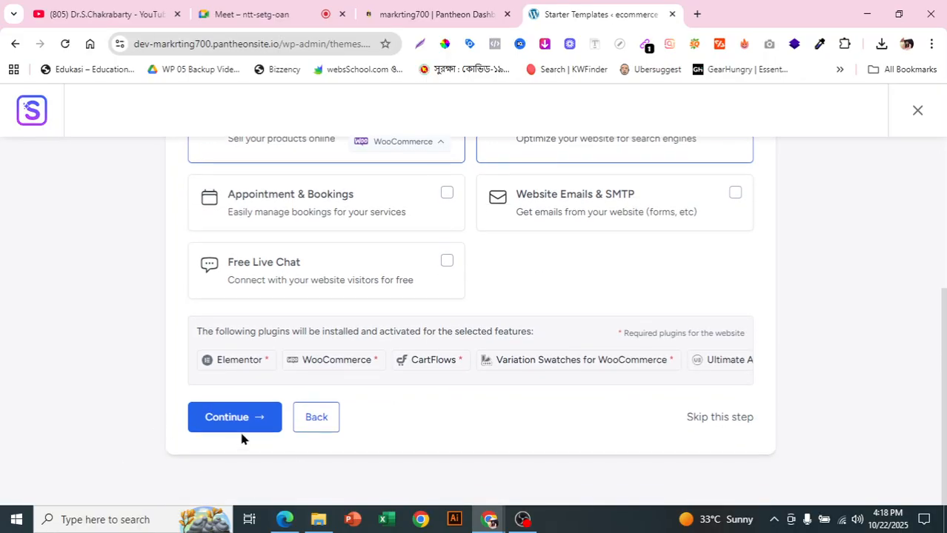
click(260, 435)
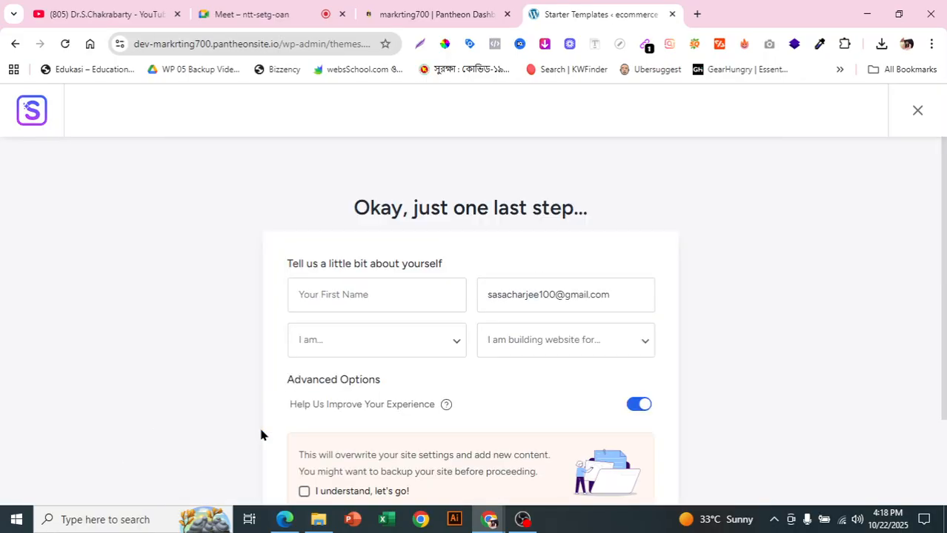
- Fill in the first name with the saved suggestion, and set the experience level to Expert and the website's purpose to Myself/My Company
click(364, 287)
click(390, 337)
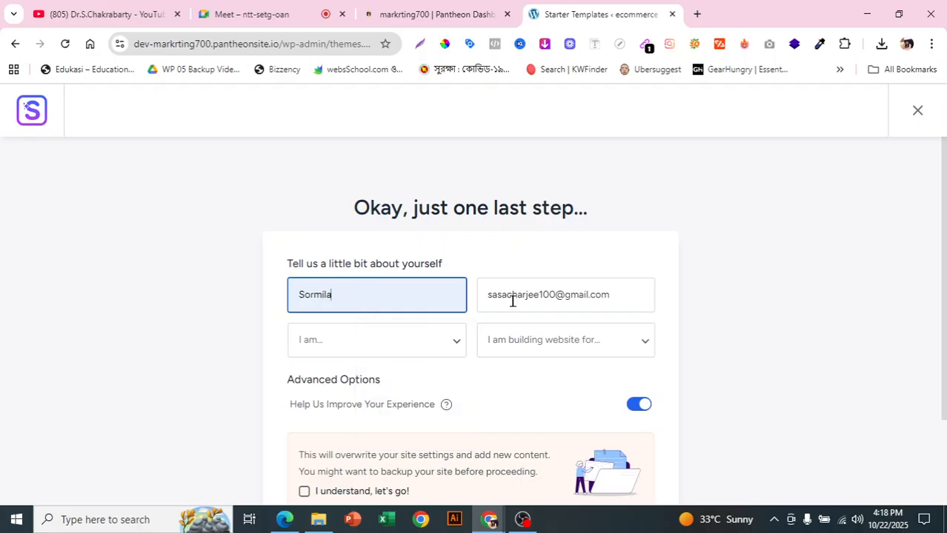
click(362, 354)
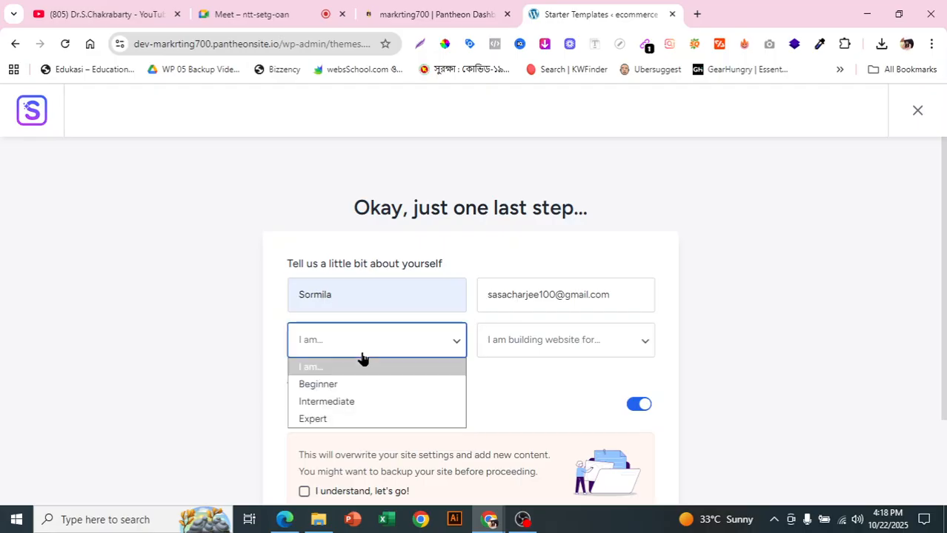
click(304, 420)
click(505, 353)
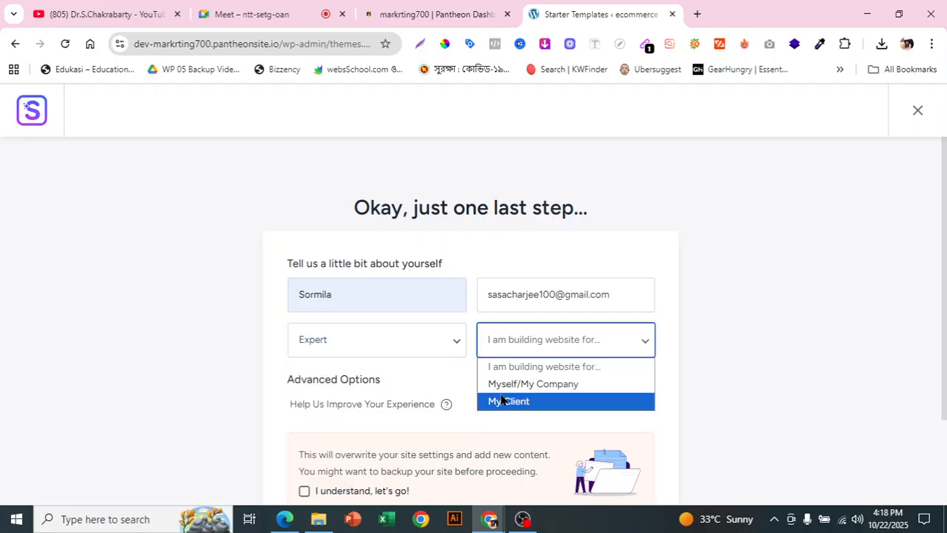
click(504, 384)
scroll(507, 391, down, 3)
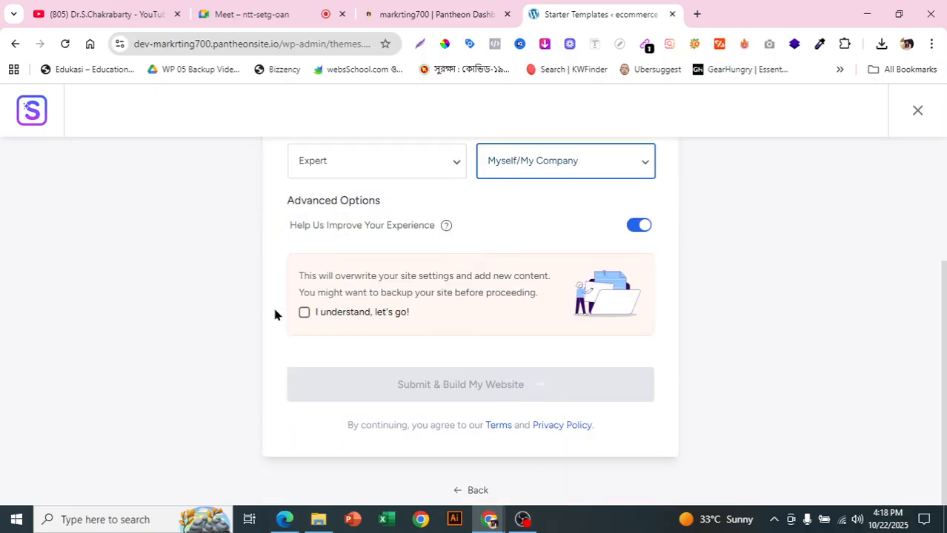
- Acknowledge that the site settings will be overwritten, and submit the form to build the website
click(302, 312)
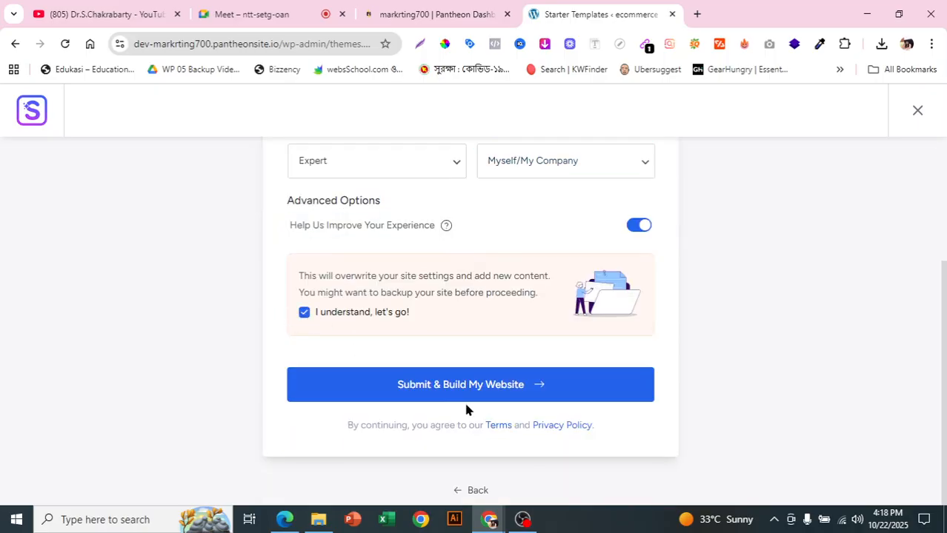
click(467, 396)
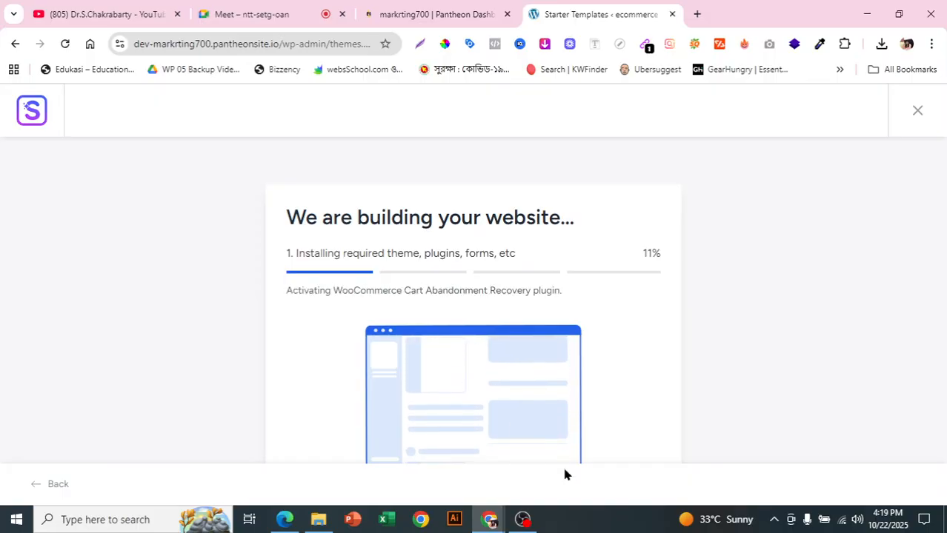
mouse_move(525, 521)
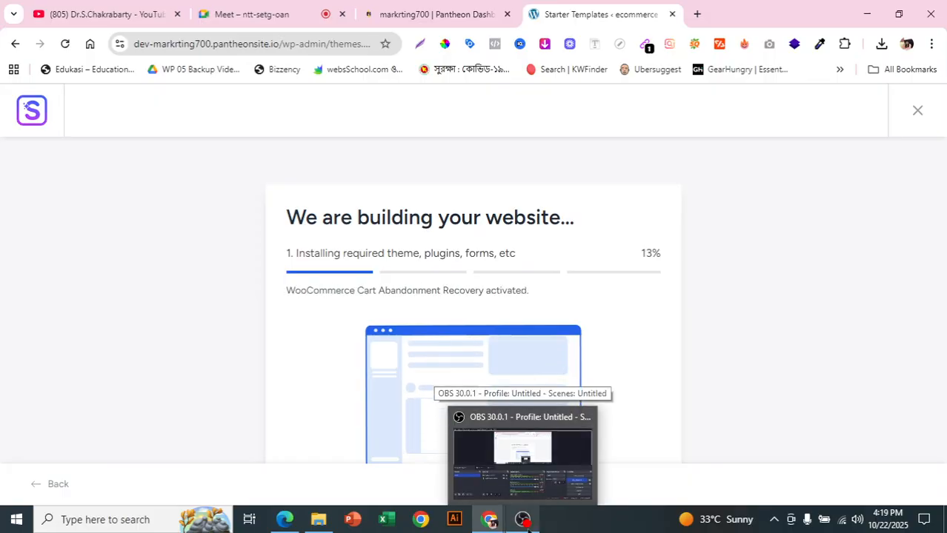
click(524, 521)
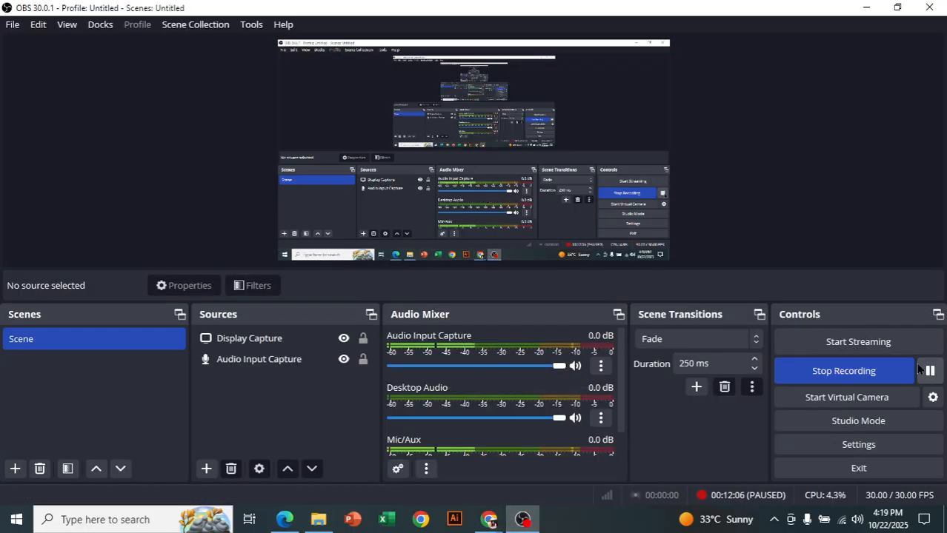
mouse_move(489, 520)
click(448, 486)
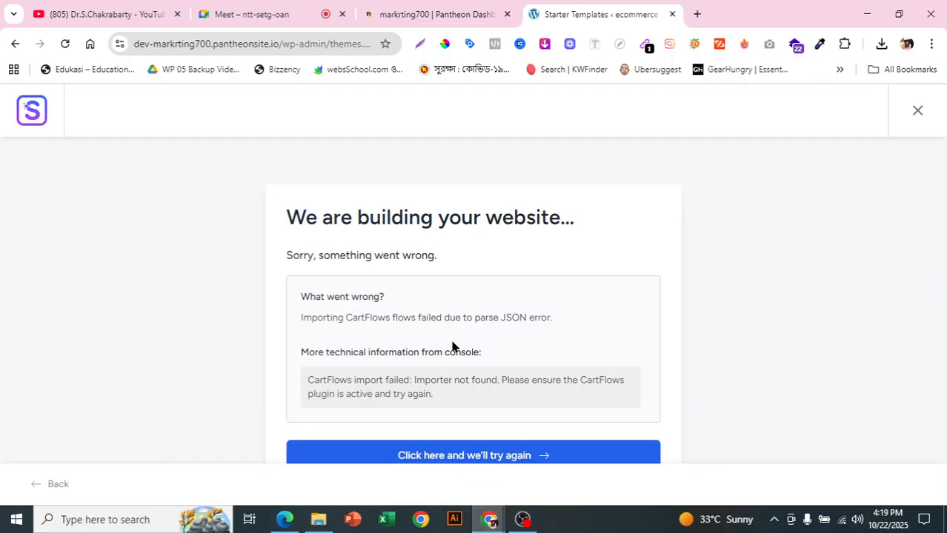
- Review the CartFlows import error, and retry the website build twice with the same form details
drag(294, 258, 409, 258)
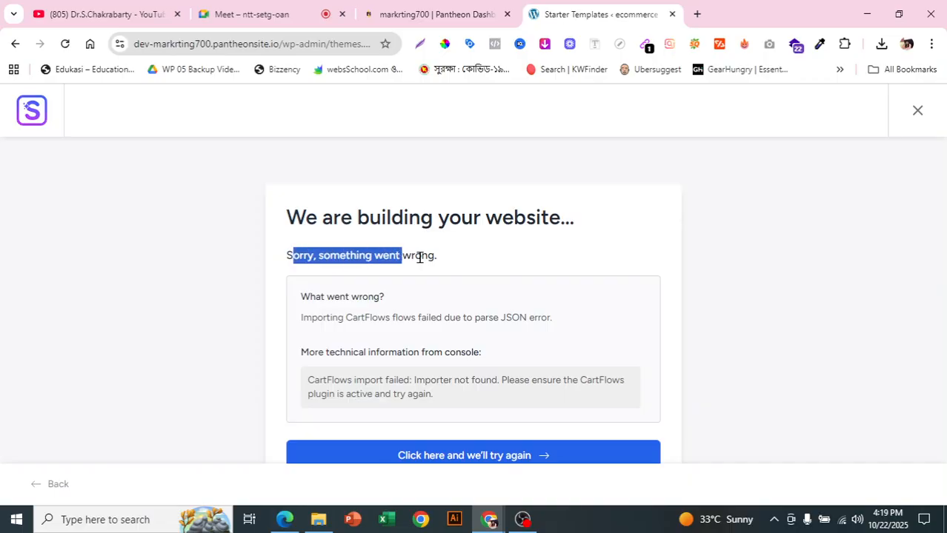
click(418, 260)
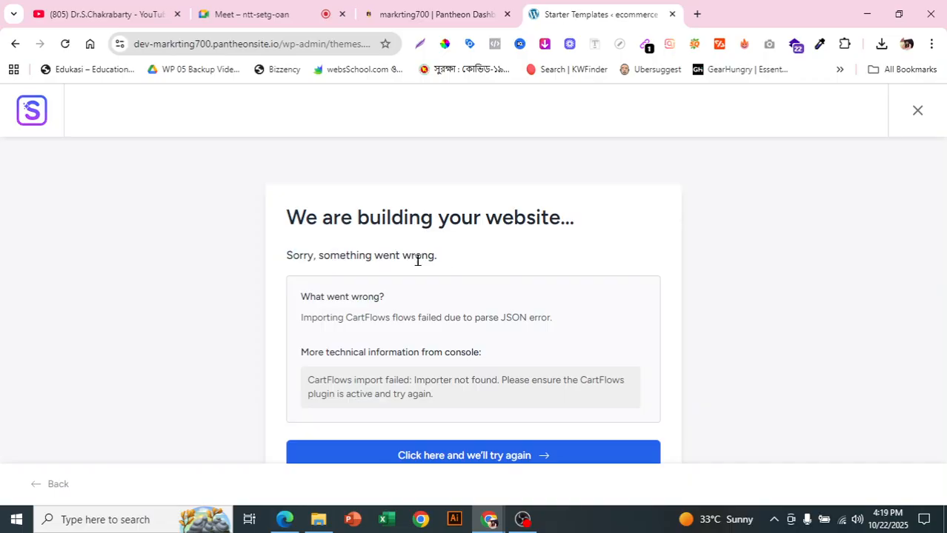
click(501, 459)
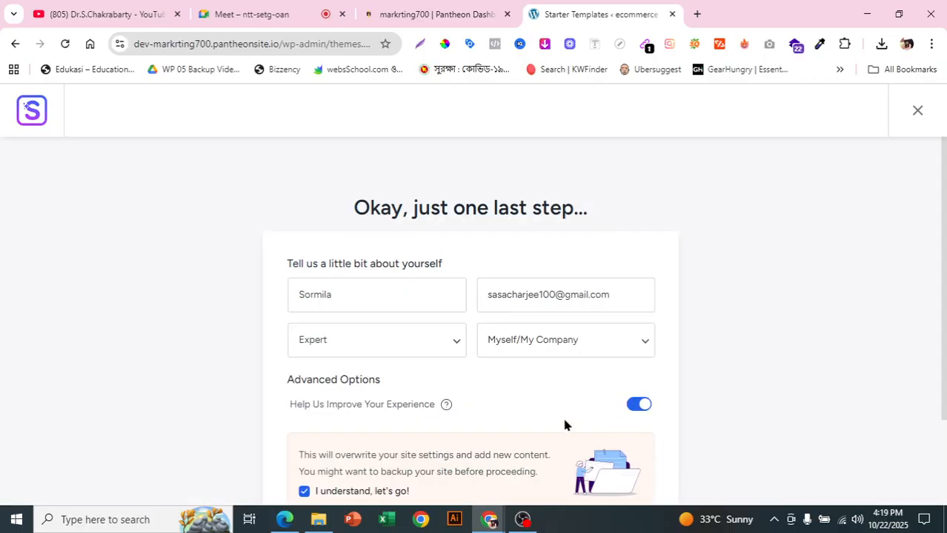
scroll(528, 377, down, 3)
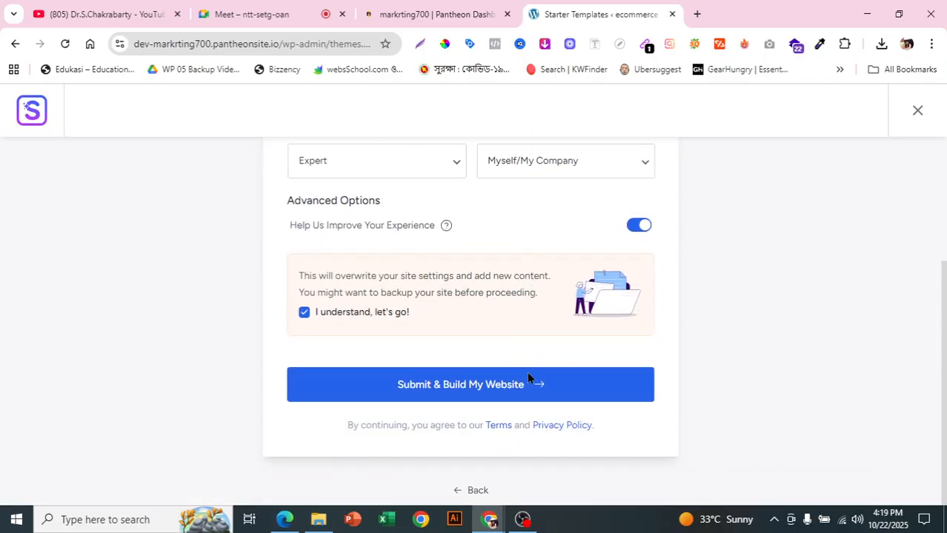
click(456, 391)
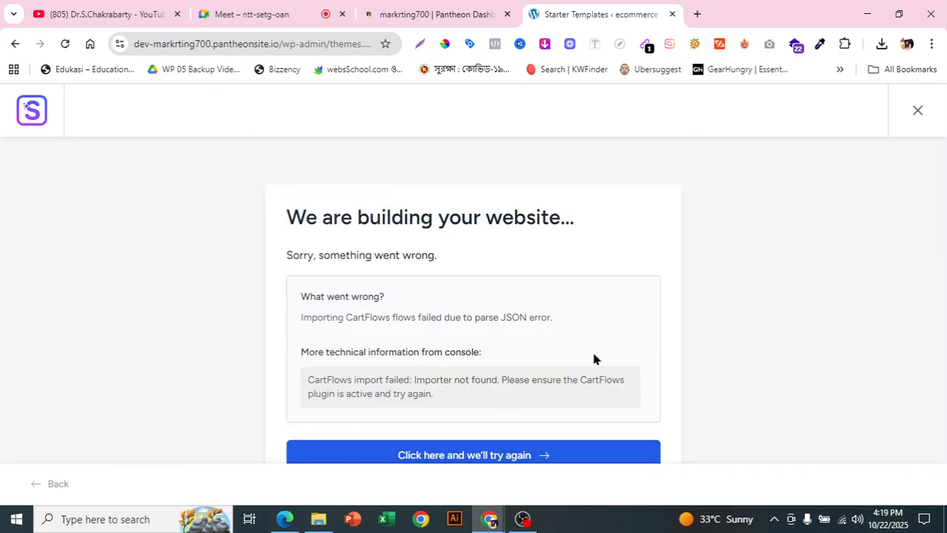
click(502, 457)
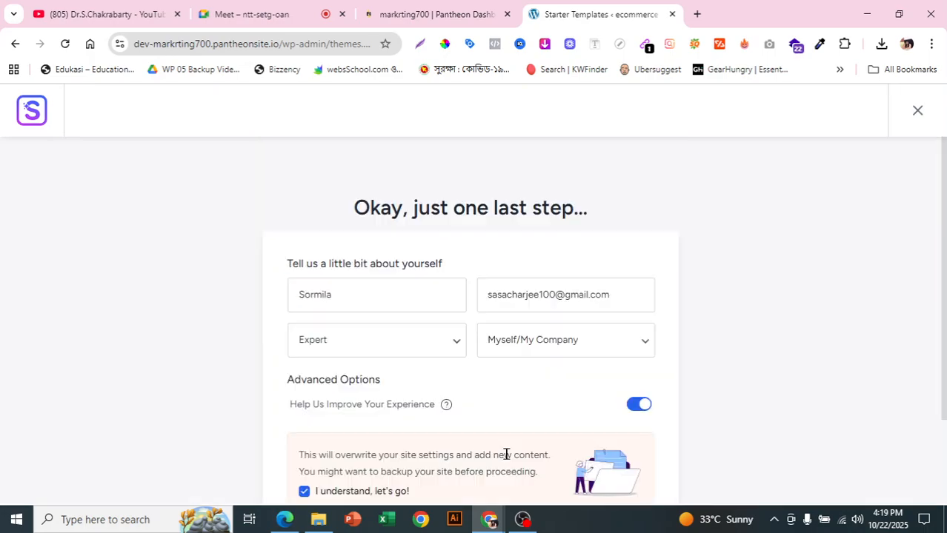
scroll(486, 353, down, 2)
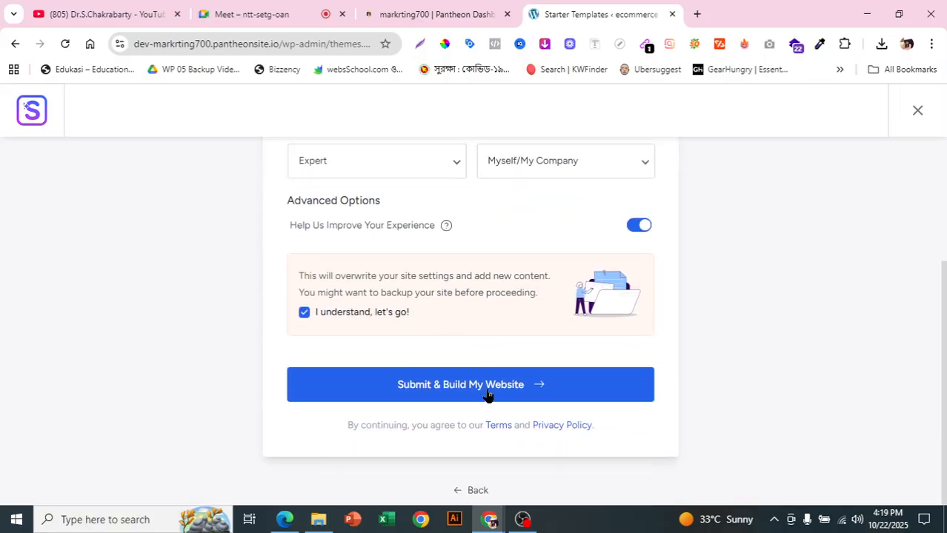
click(488, 394)
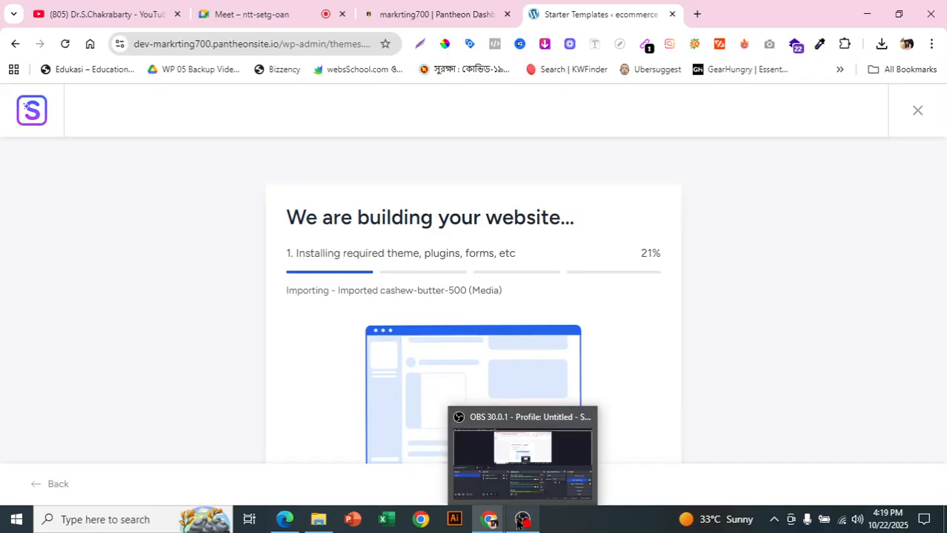
click(524, 520)
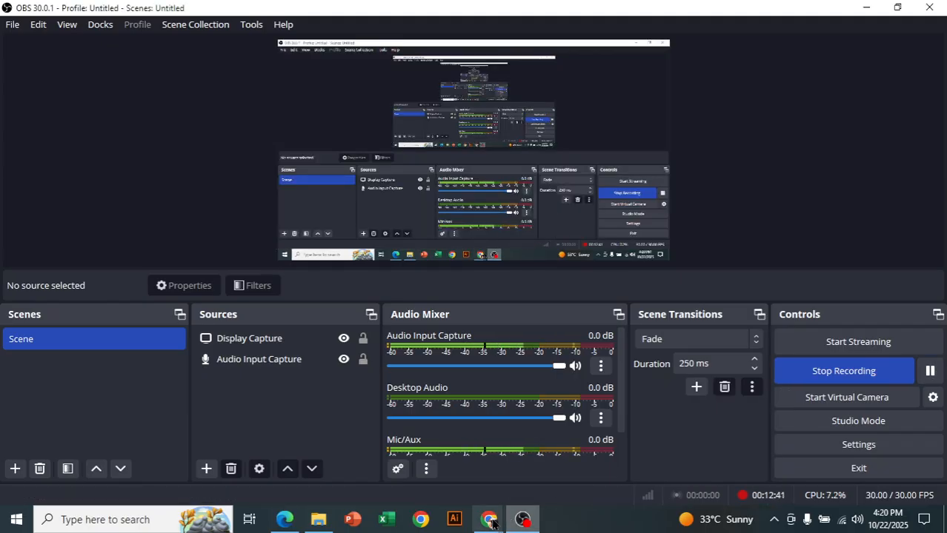
mouse_move(489, 523)
click(413, 455)
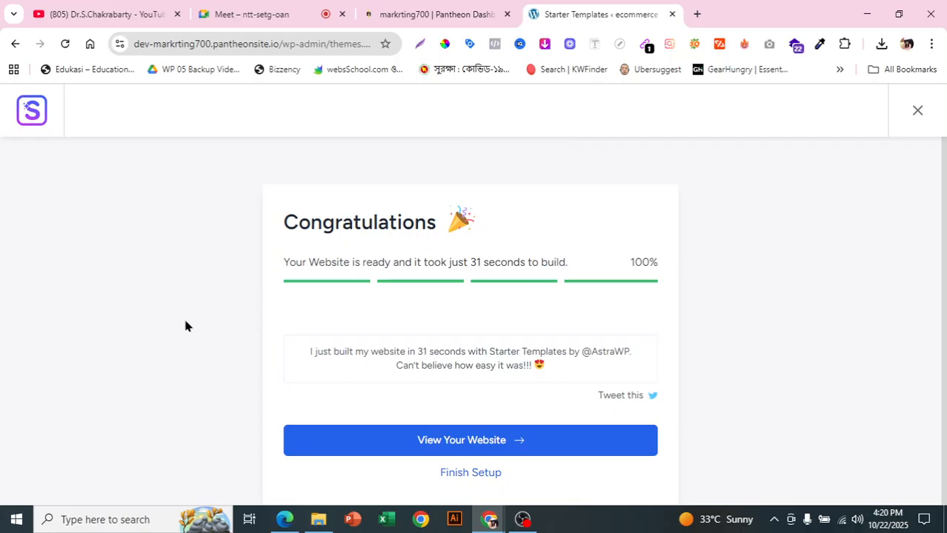
- Open the newly built website from the setup wizard, and look over its home page while it loads
scroll(539, 363, down, 1)
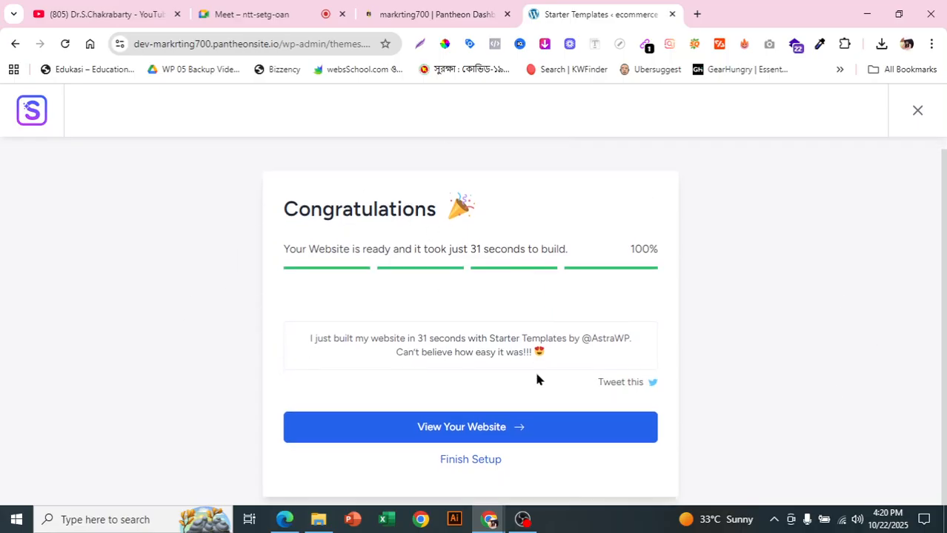
click(494, 430)
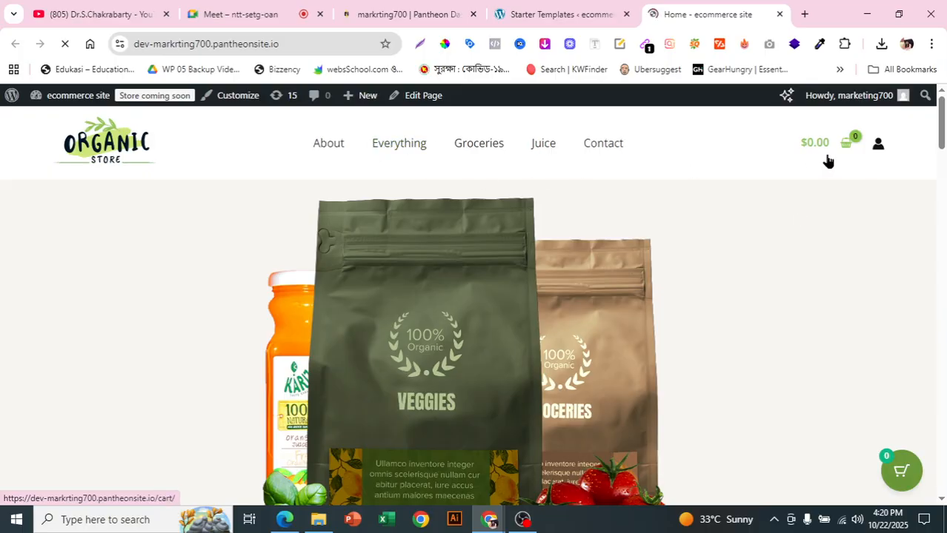
scroll(821, 193, down, 10)
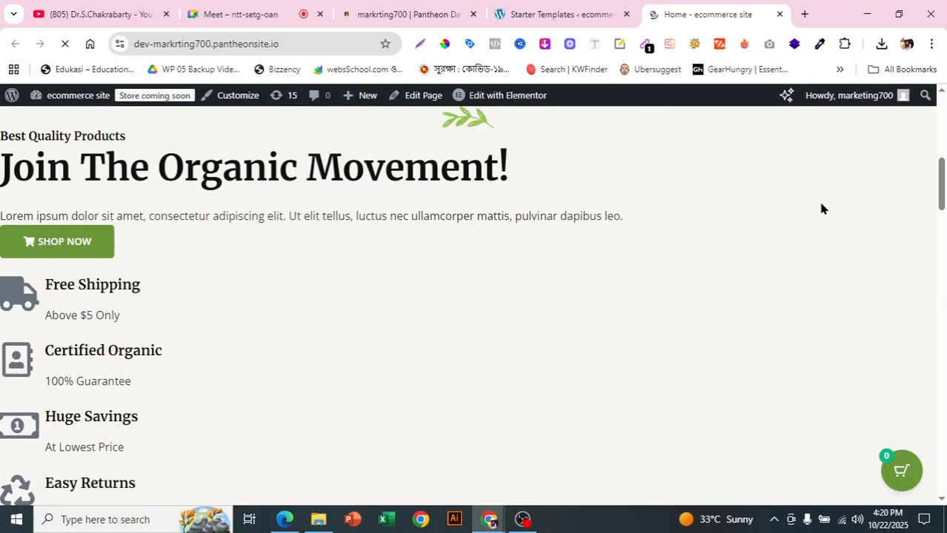
scroll(845, 222, down, 10)
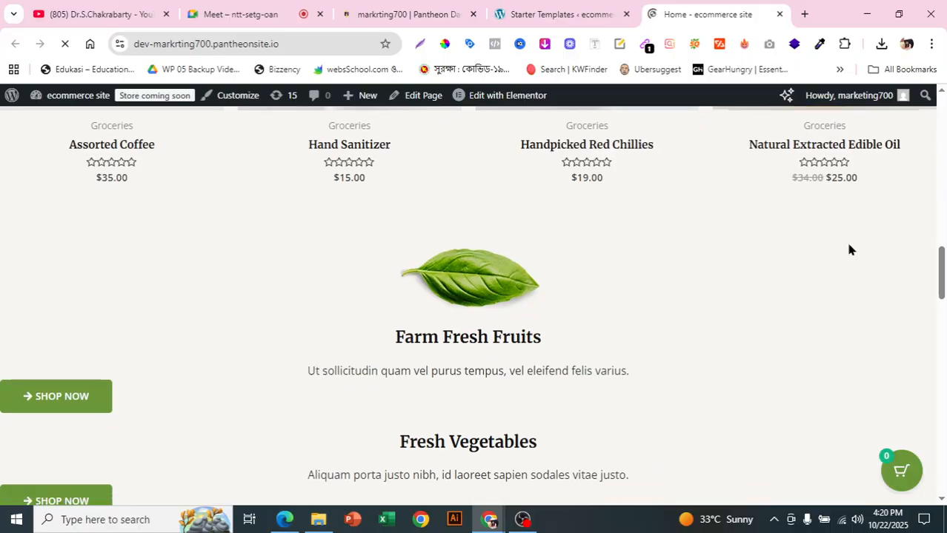
scroll(845, 263, down, 8)
drag(942, 381, 945, 111)
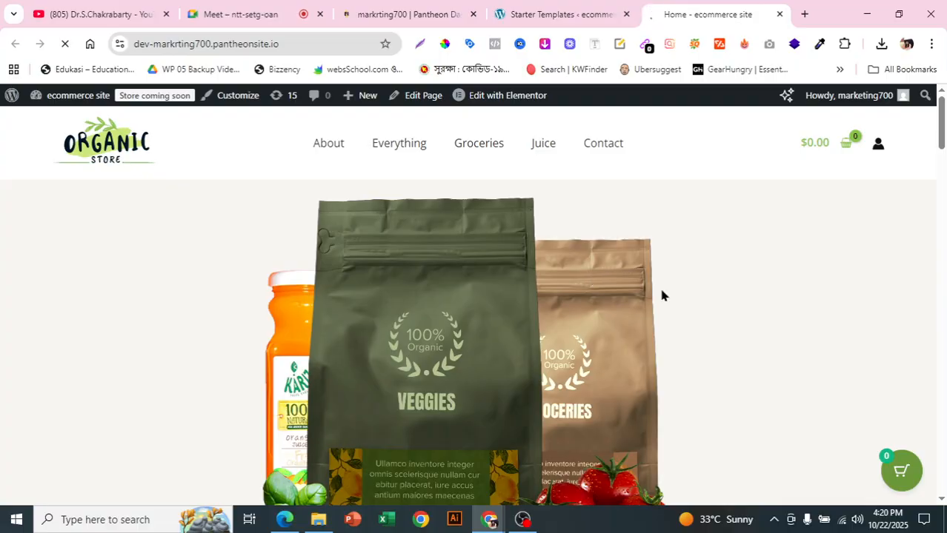
scroll(660, 294, down, 1)
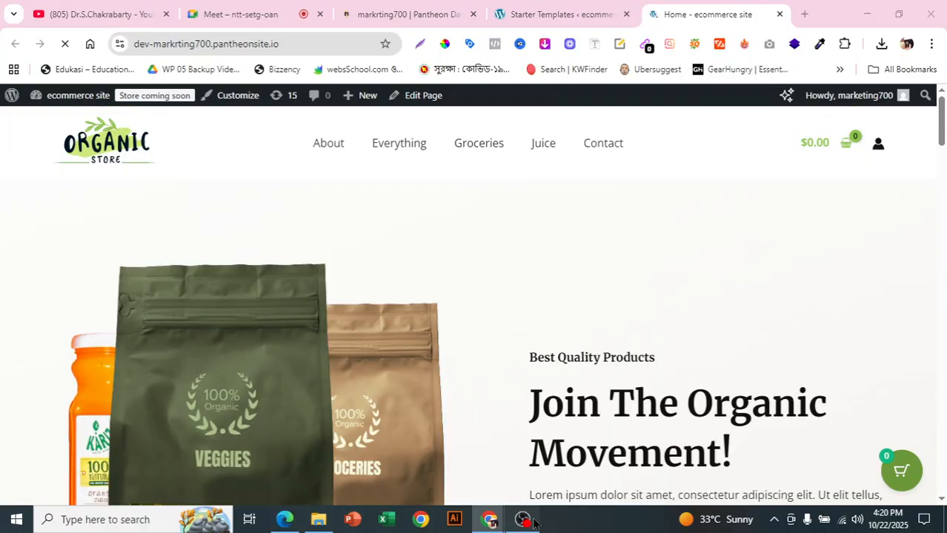
click(522, 520)
click(930, 370)
click(930, 370)
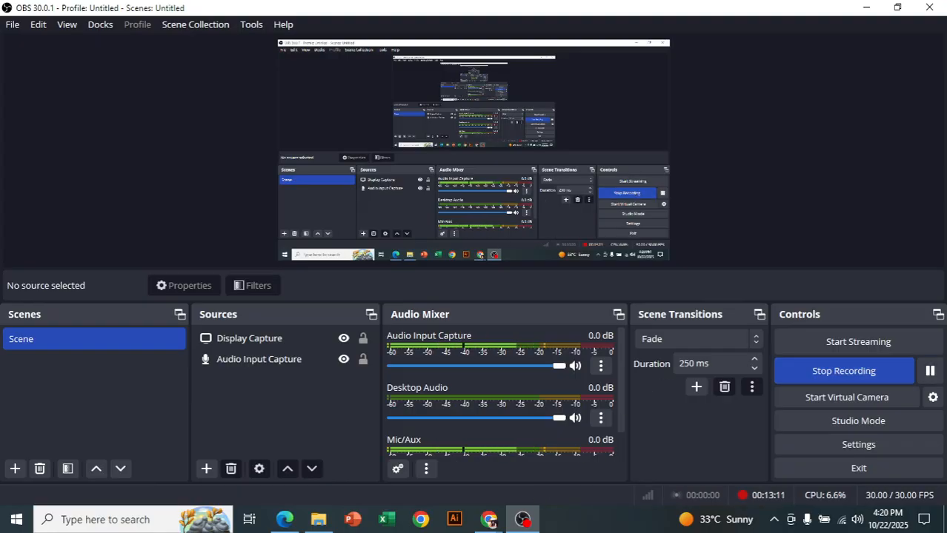
mouse_move(489, 519)
click(451, 470)
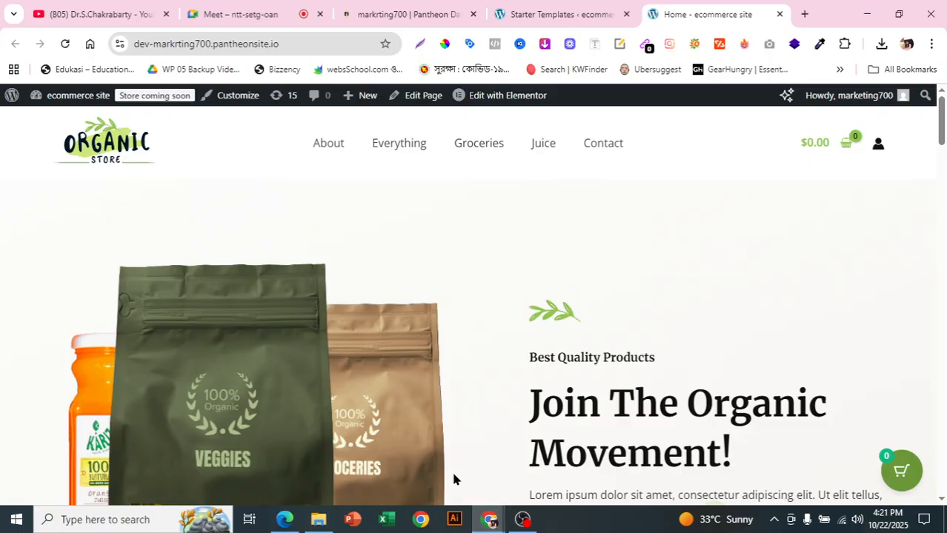
- Examine the fully loaded home page from the hero banner through the products and testimonials to the footer
scroll(482, 257, down, 5)
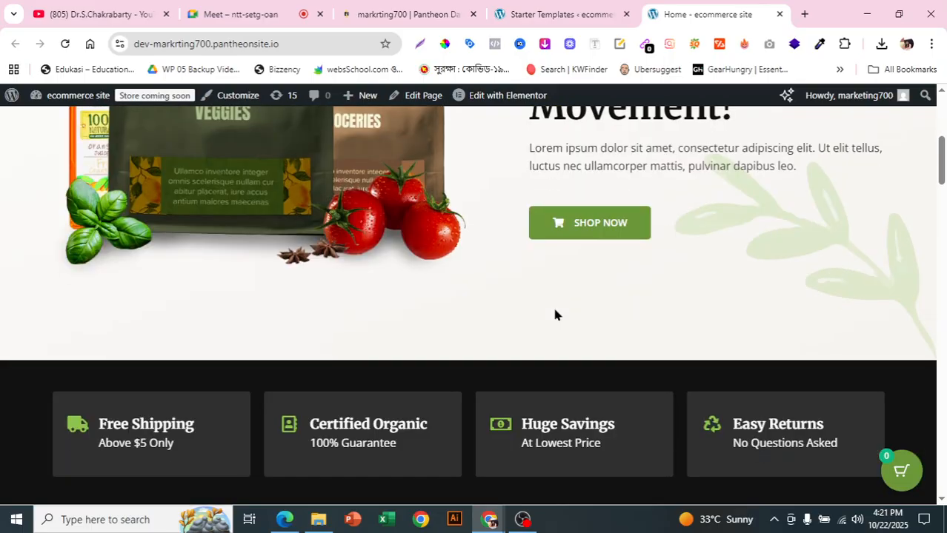
scroll(555, 315, down, 8)
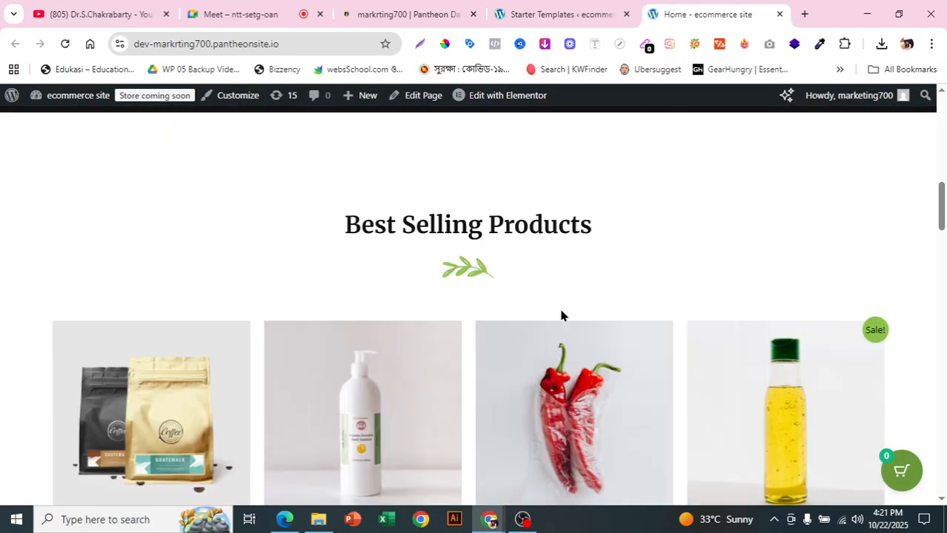
scroll(556, 326, down, 7)
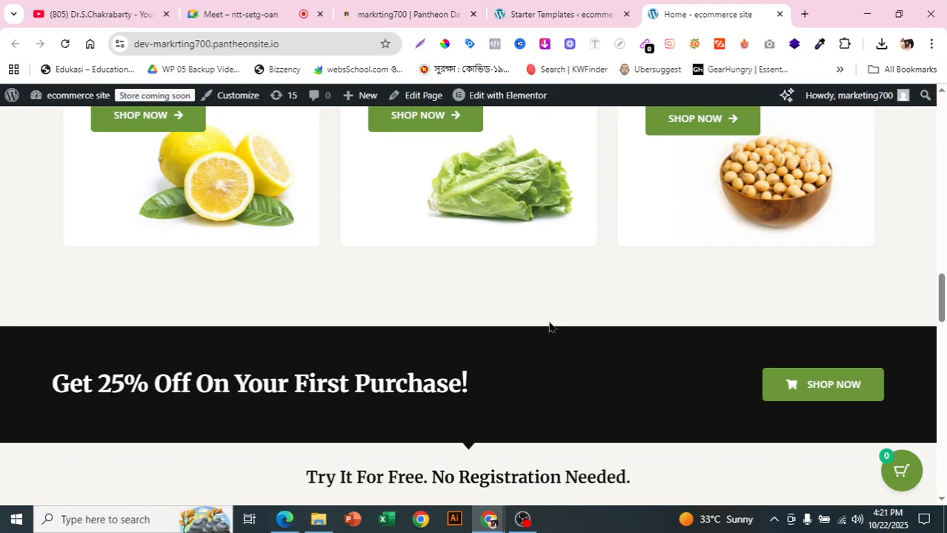
scroll(549, 338, down, 10)
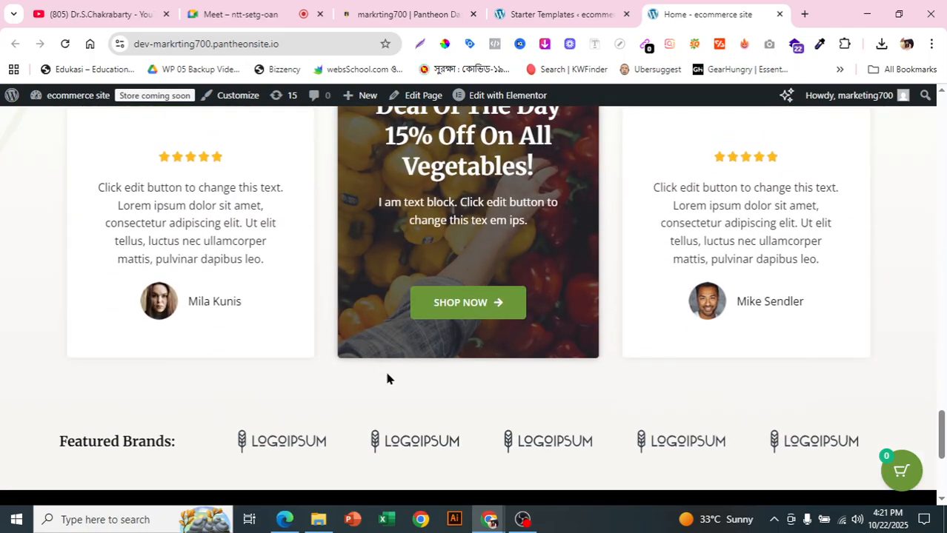
scroll(628, 407, down, 4)
drag(942, 480, 940, 96)
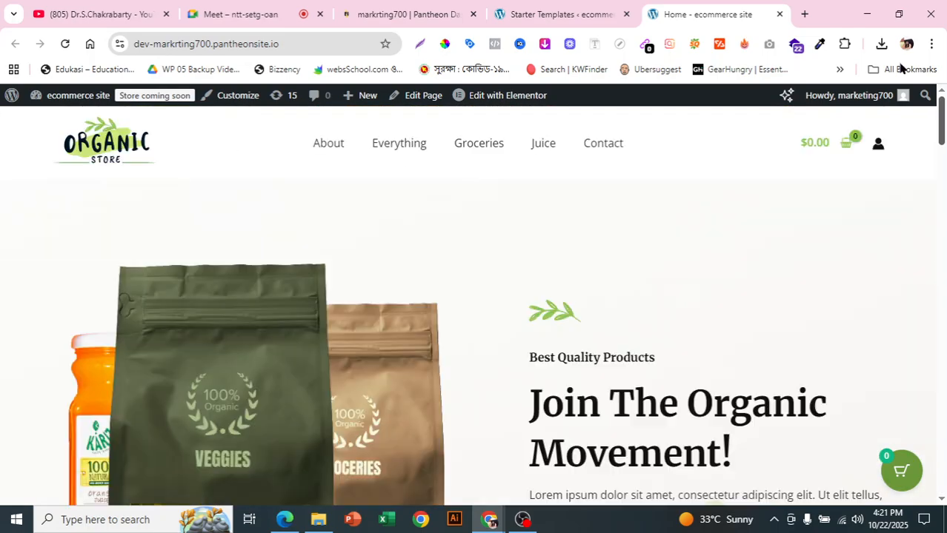
- Open the site's WordPress admin dashboard from the Pantheon dashboard, and close the finished Starter Templates wizard
click(549, 13)
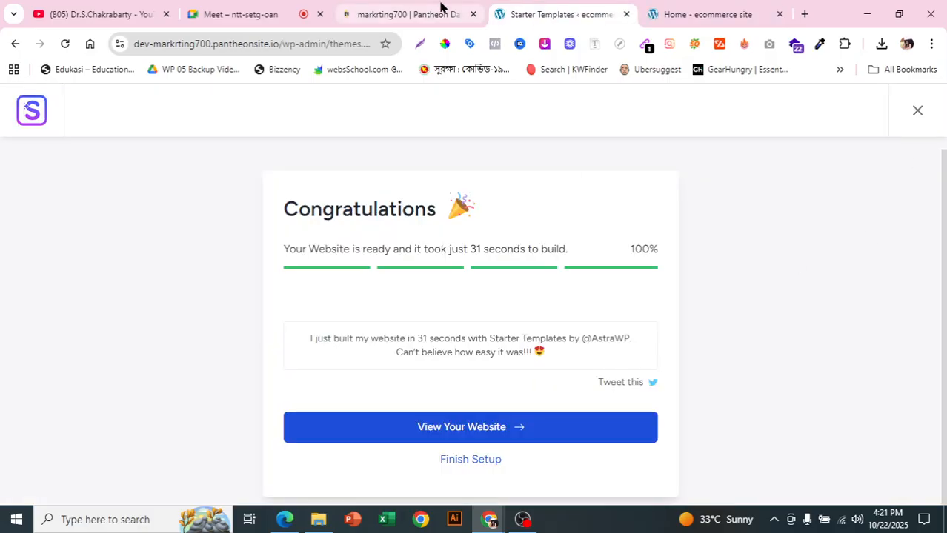
click(441, 11)
click(275, 284)
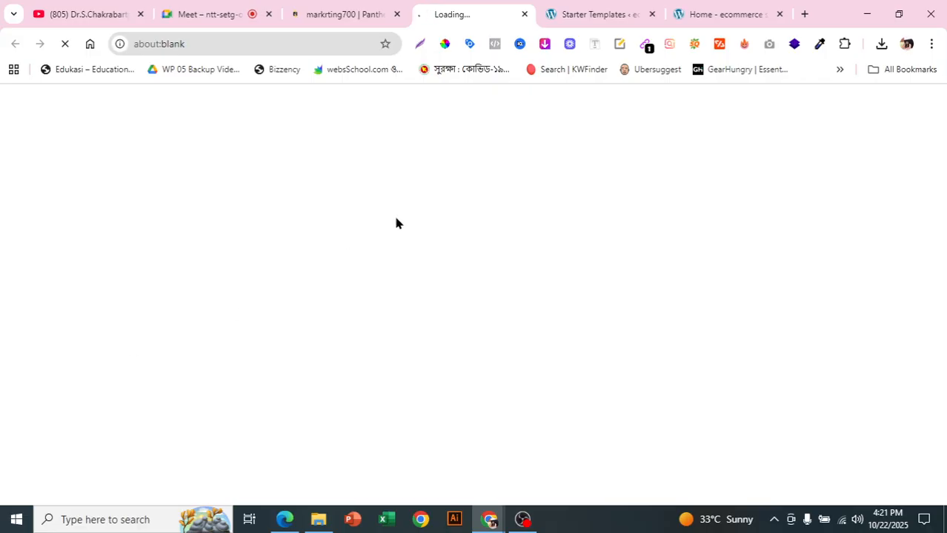
click(651, 14)
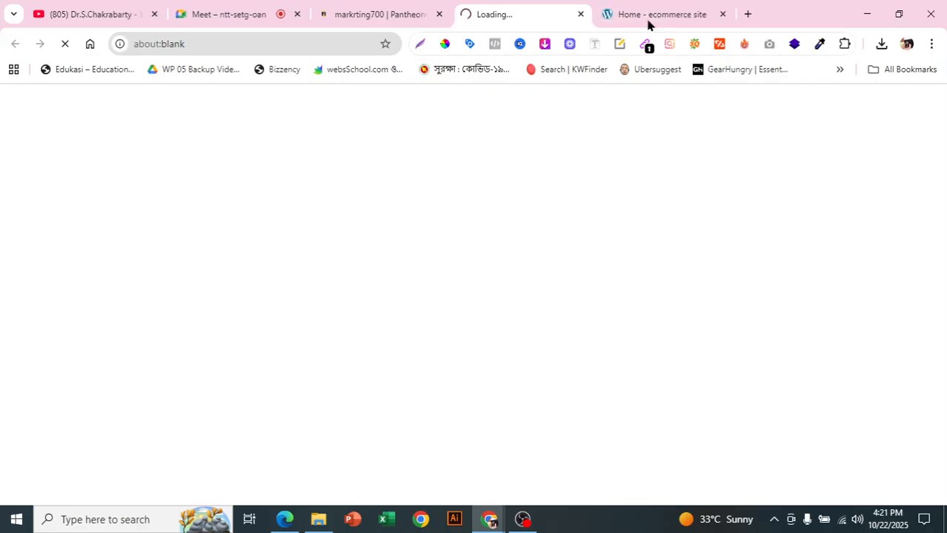
click(711, 9)
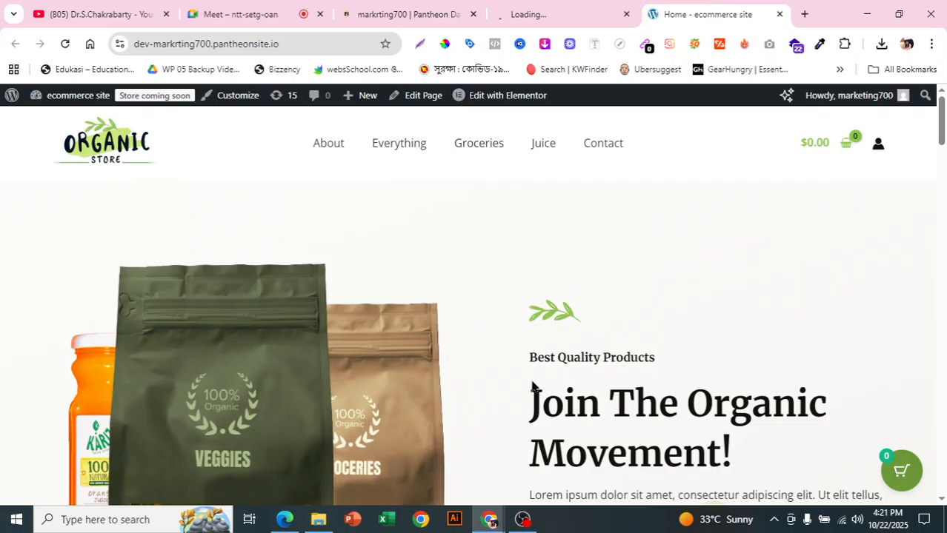
click(558, 7)
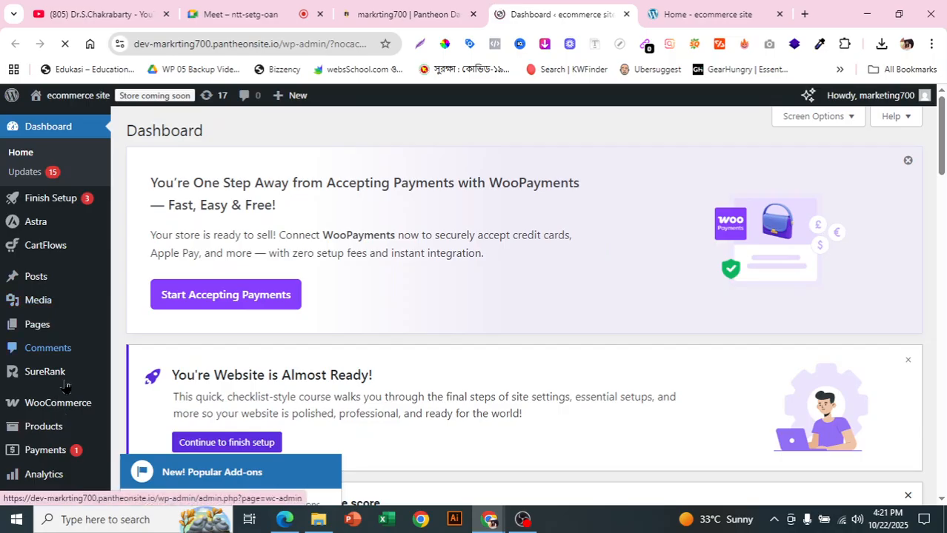
- Look through the WordPress admin navigation for the WooCommerce, Products, Payments, Elementor and other sections added by the template
scroll(63, 255, down, 6)
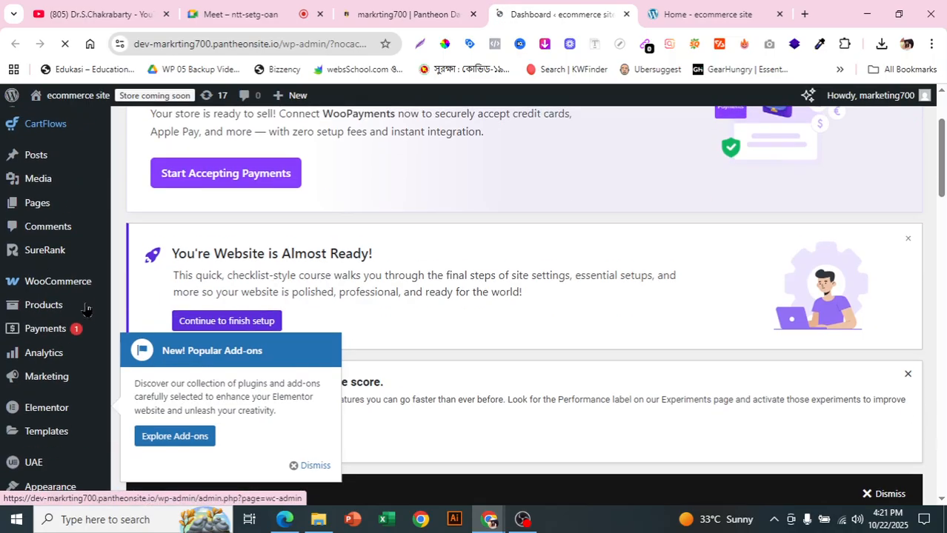
scroll(67, 395, up, 4)
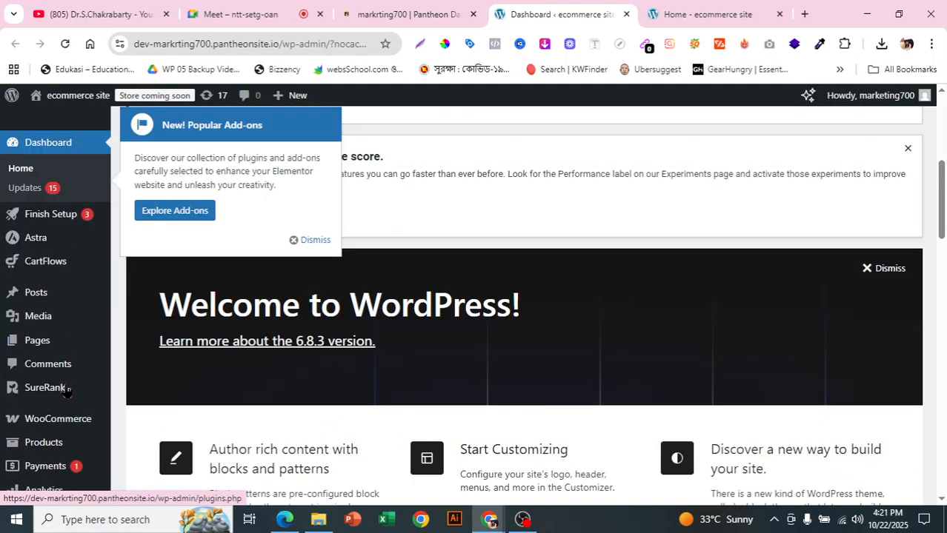
scroll(66, 391, up, 2)
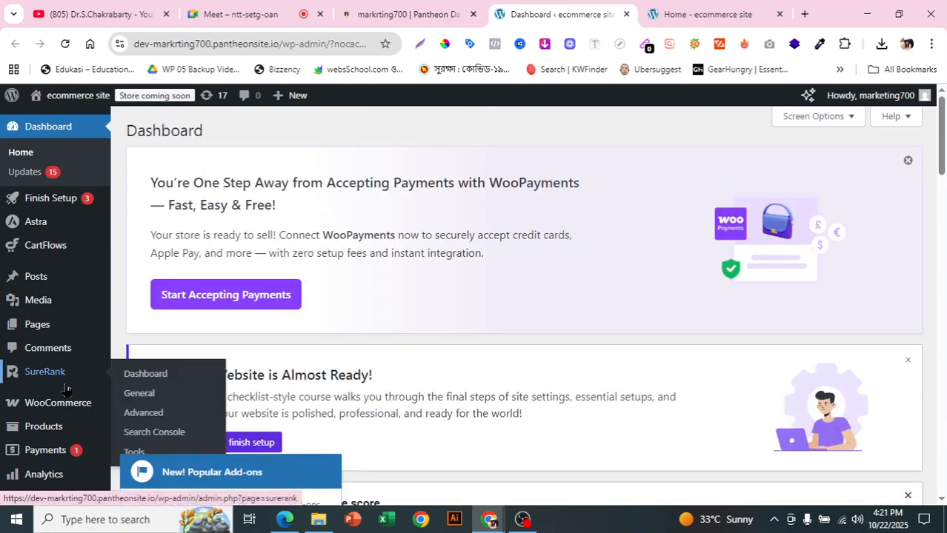
mouse_move(95, 410)
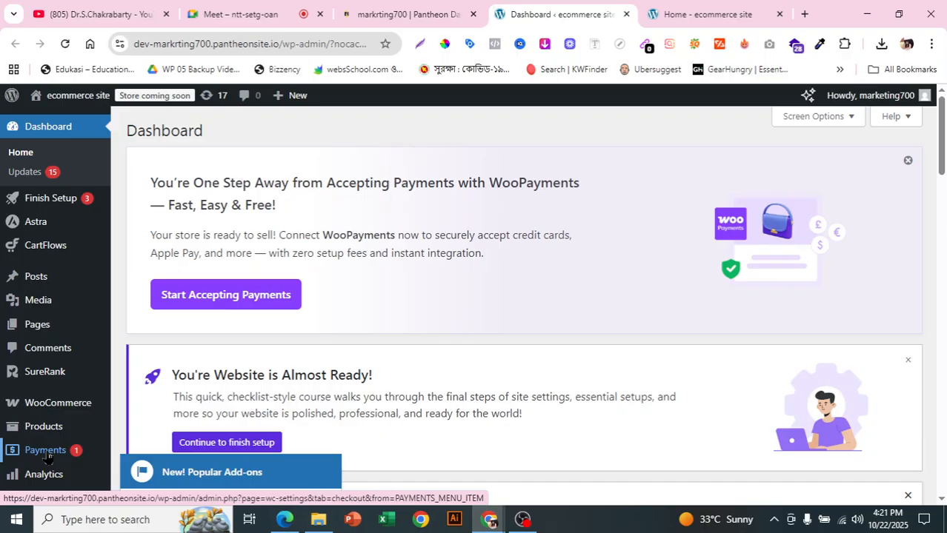
scroll(73, 326, down, 3)
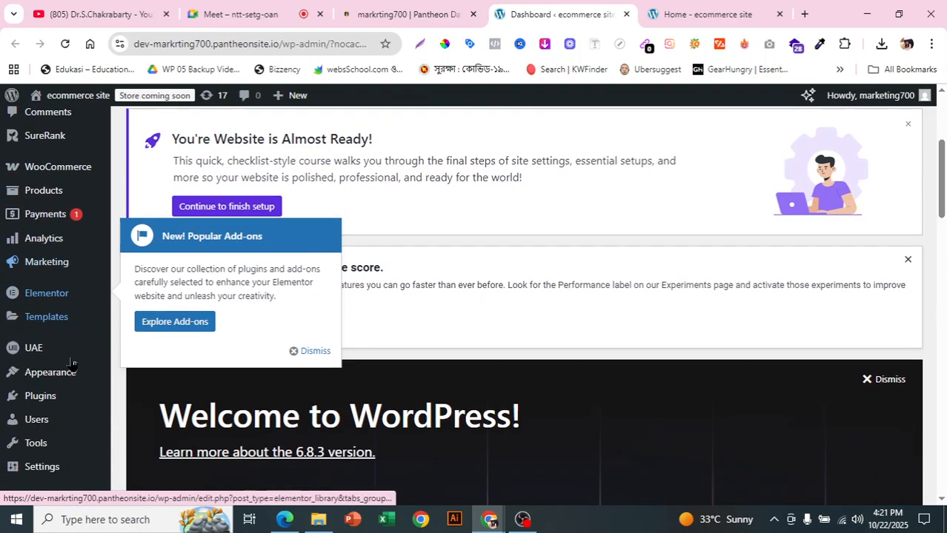
scroll(74, 385, down, 2)
scroll(74, 400, up, 5)
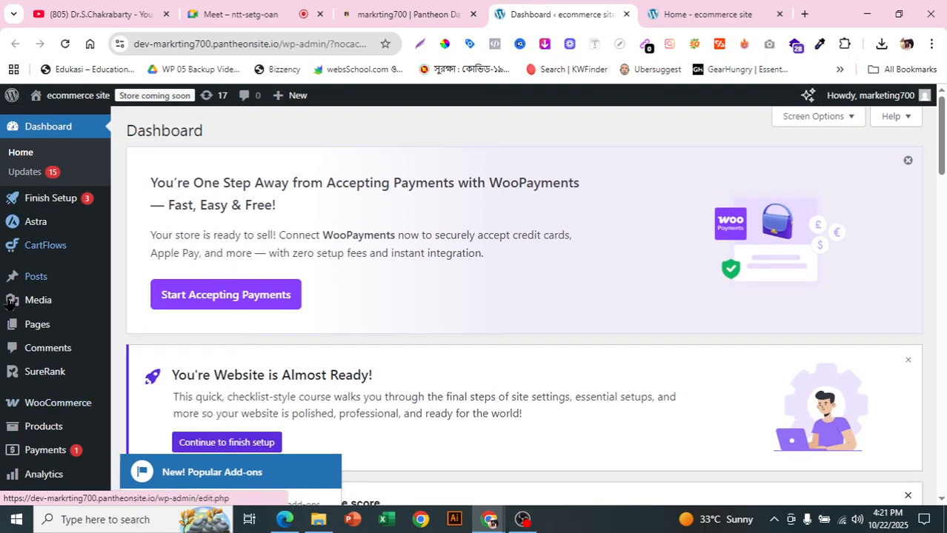